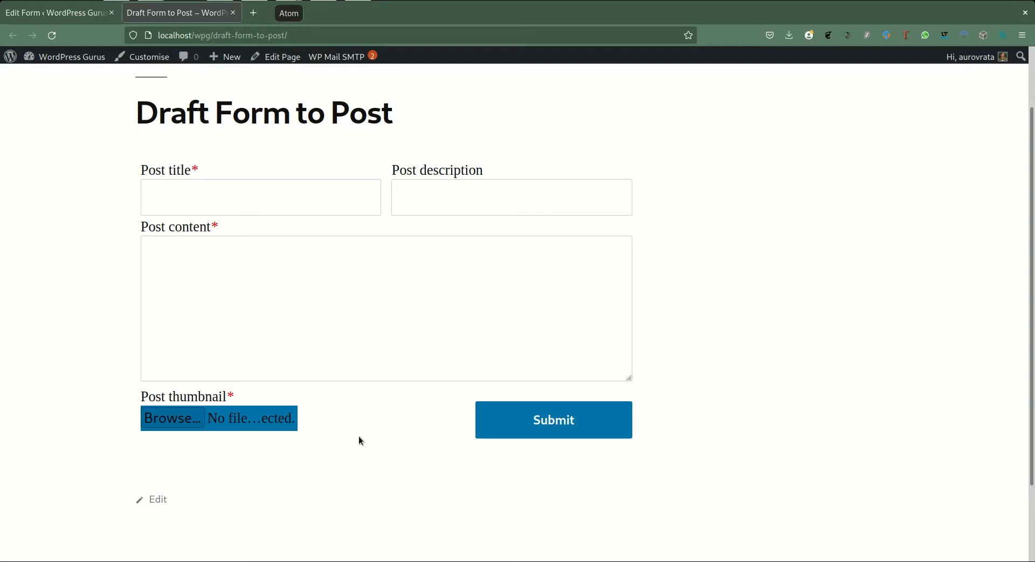
Examine the Form to Post form's grid layout, its field-to-post mapping and its front-end preview.
left_click(254, 202)
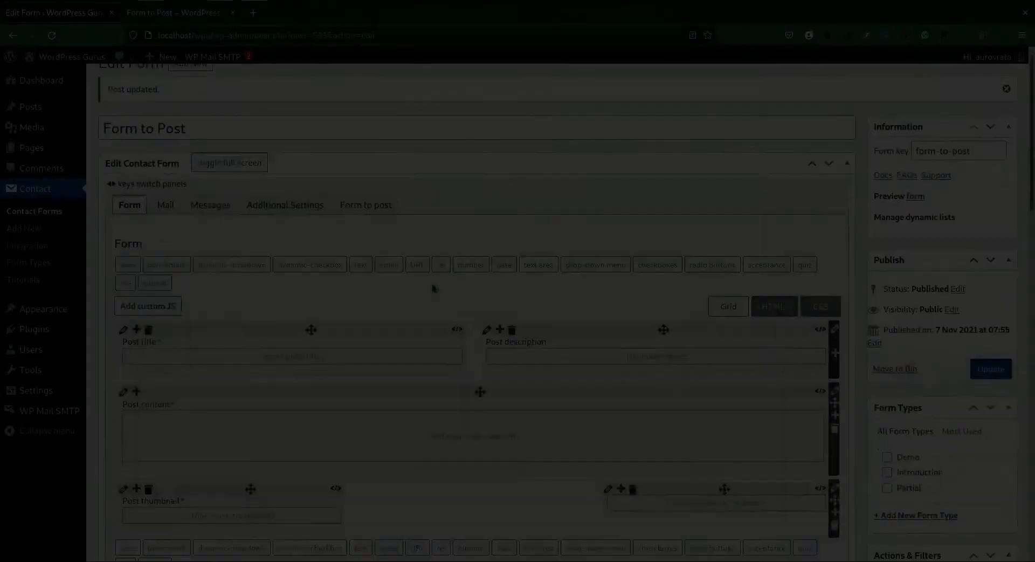
scroll(432, 288, "down", 2)
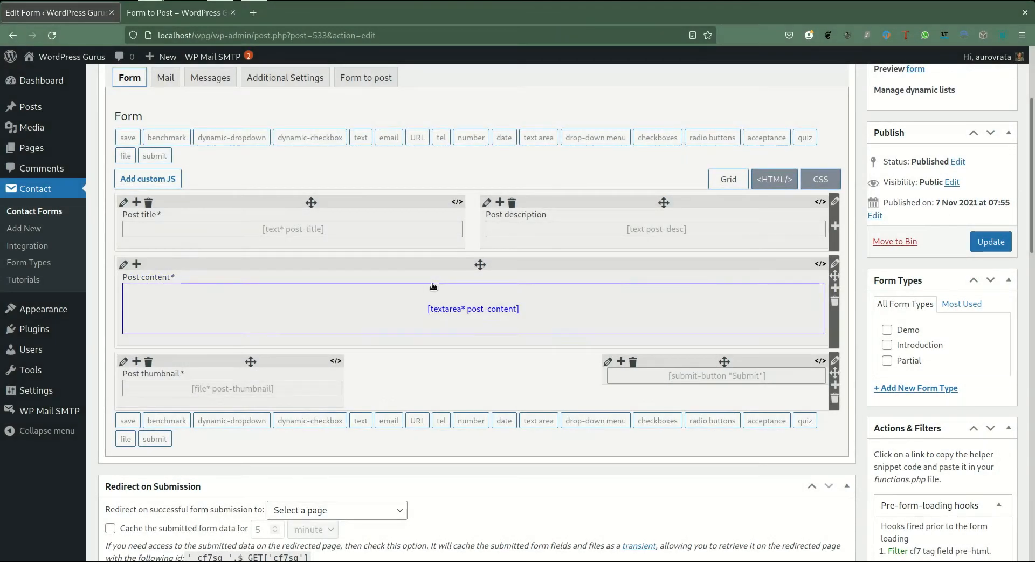
scroll(417, 295, "up", 2)
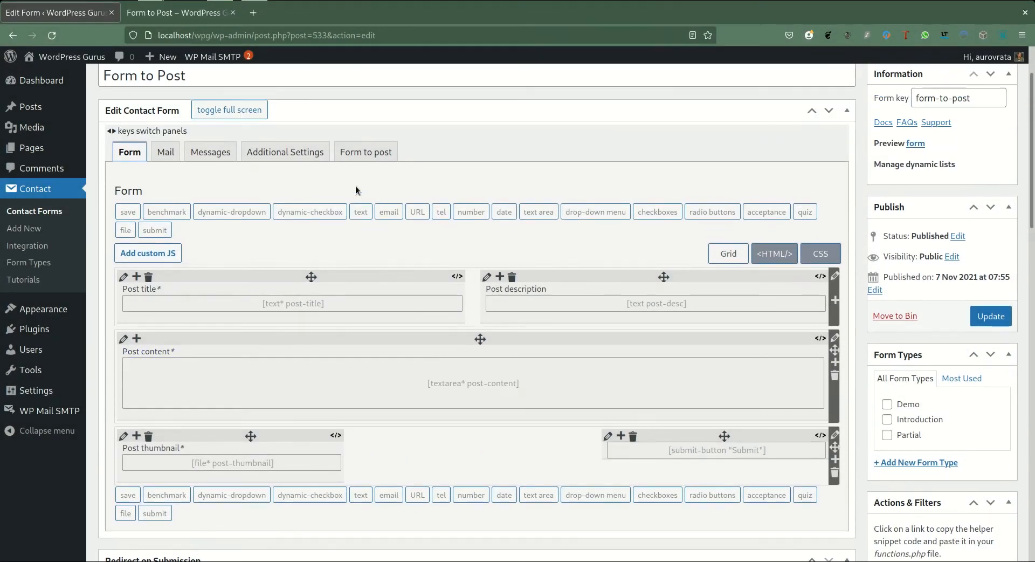
left_click(367, 151)
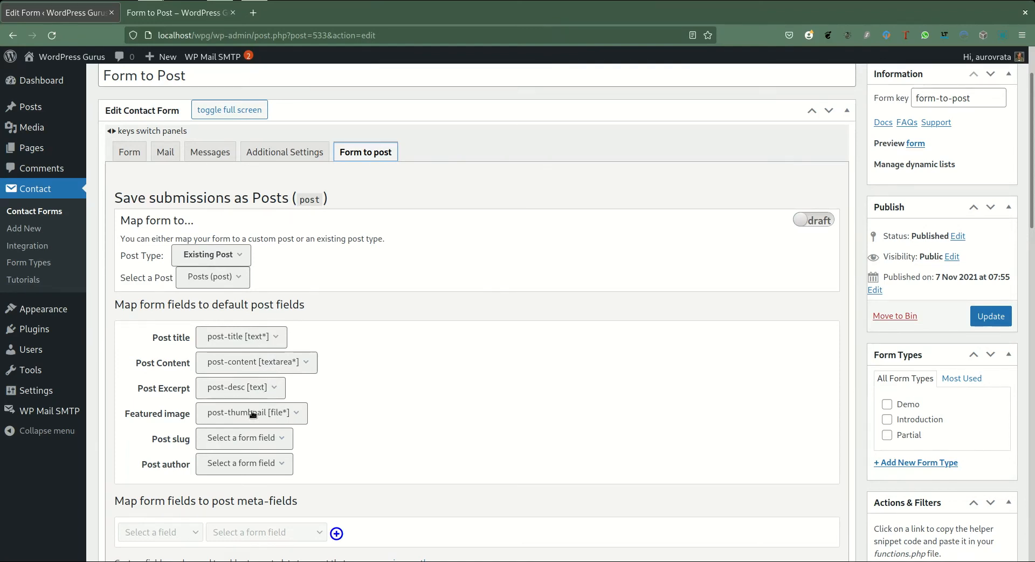
left_click(128, 153)
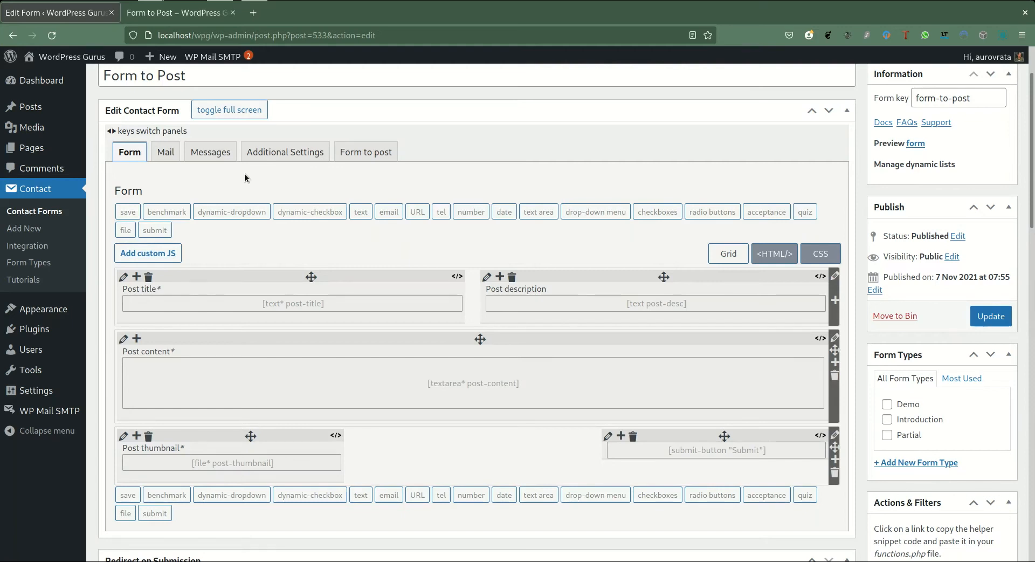
left_click(178, 12)
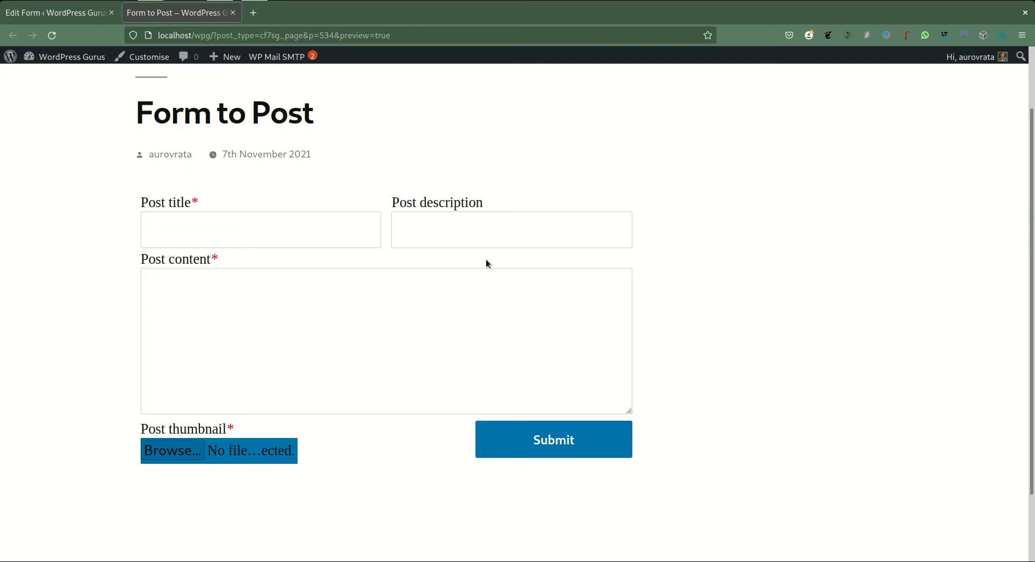
Set the Submit button column's offset to no offset in the form's grid editor.
left_click(54, 12)
scroll(490, 199, "down", 2)
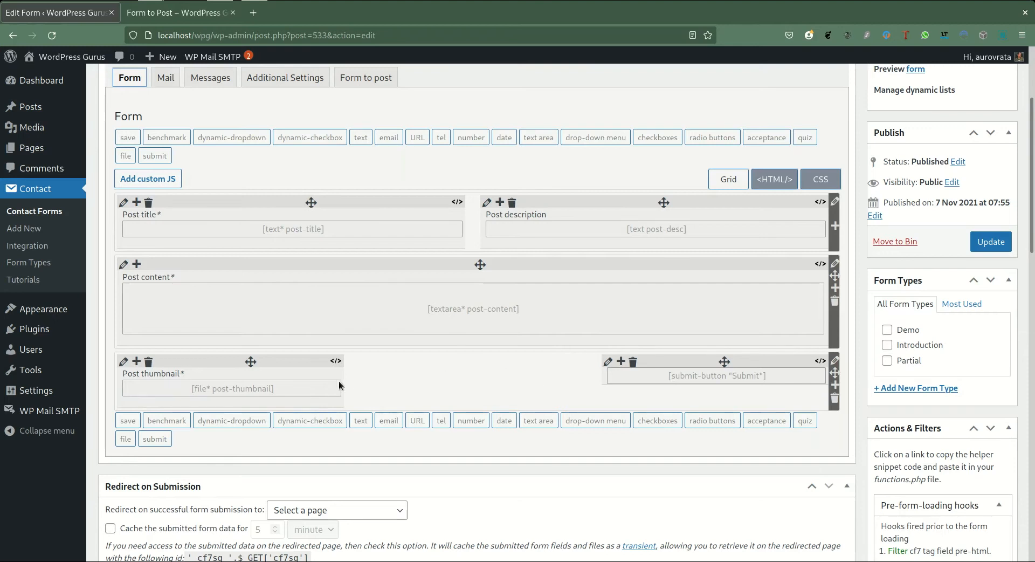
left_click(608, 362)
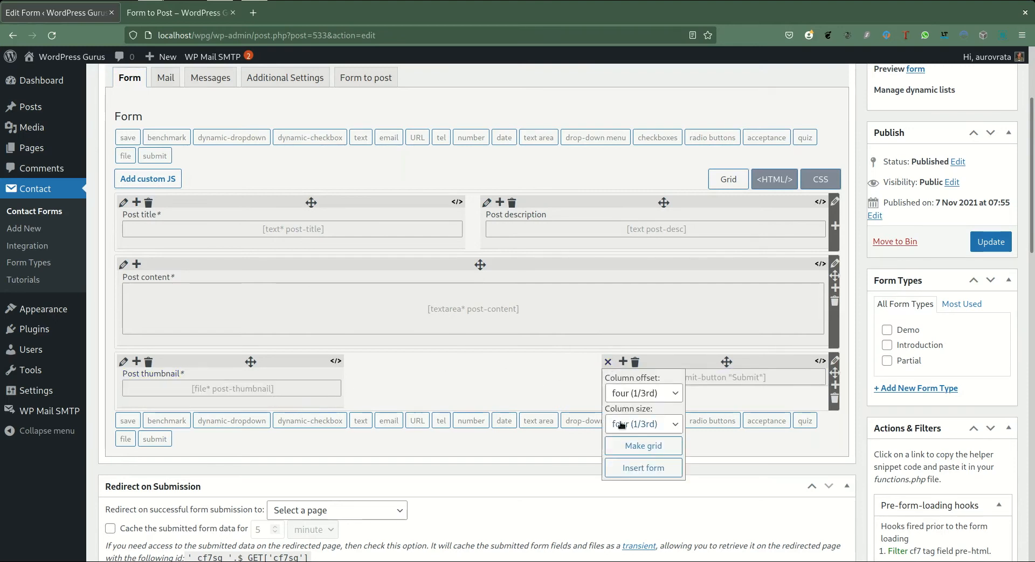
left_click(629, 398)
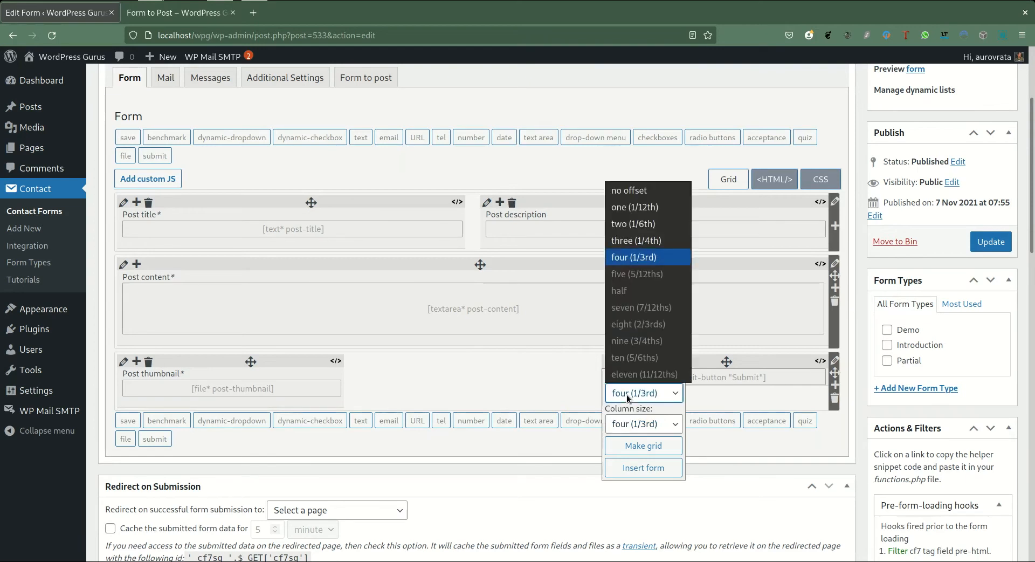
left_click(648, 203)
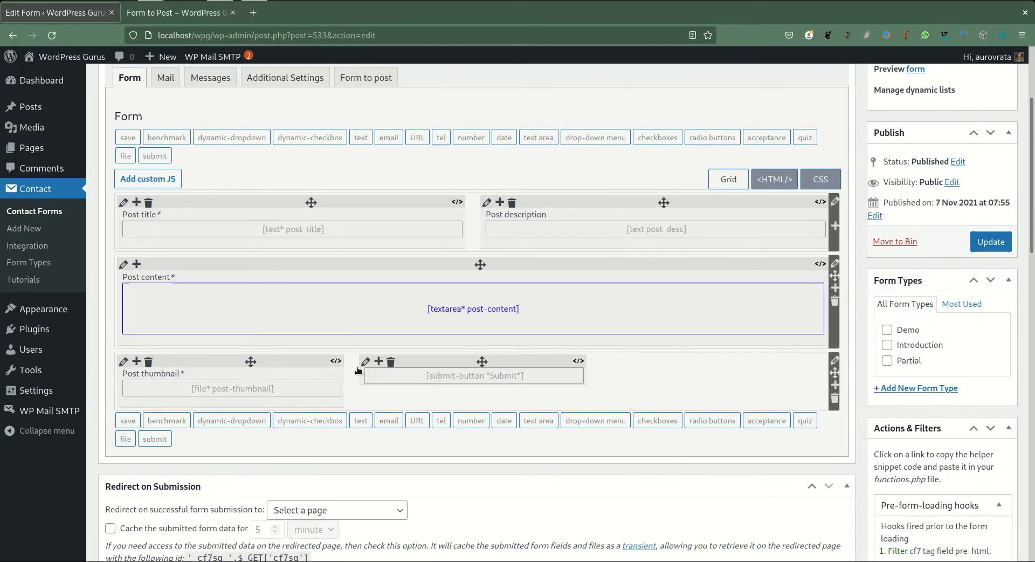
Add a column after the Submit button and insert a save tag labelled "Save Draft" in it.
left_click(379, 361)
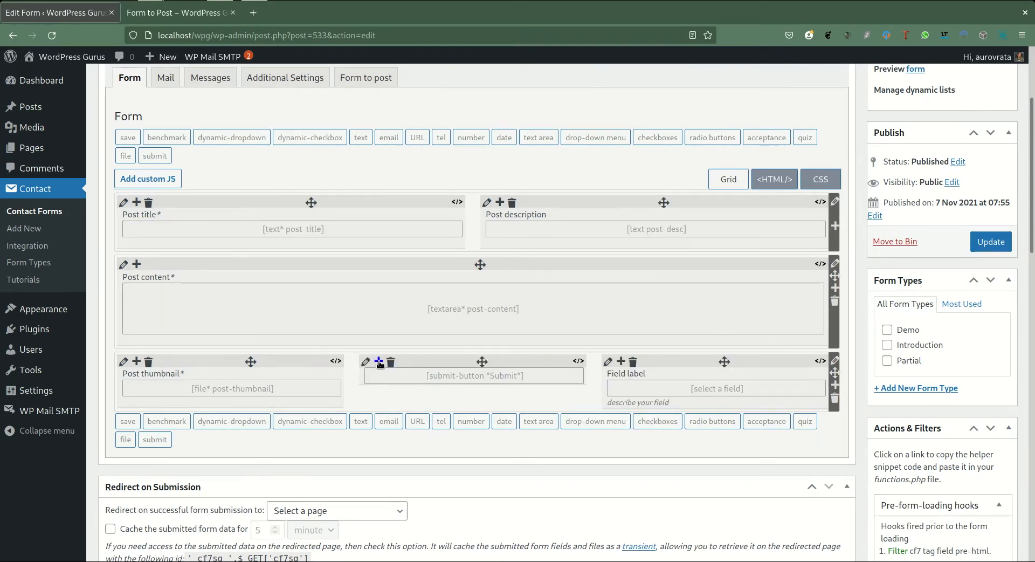
left_click(710, 389)
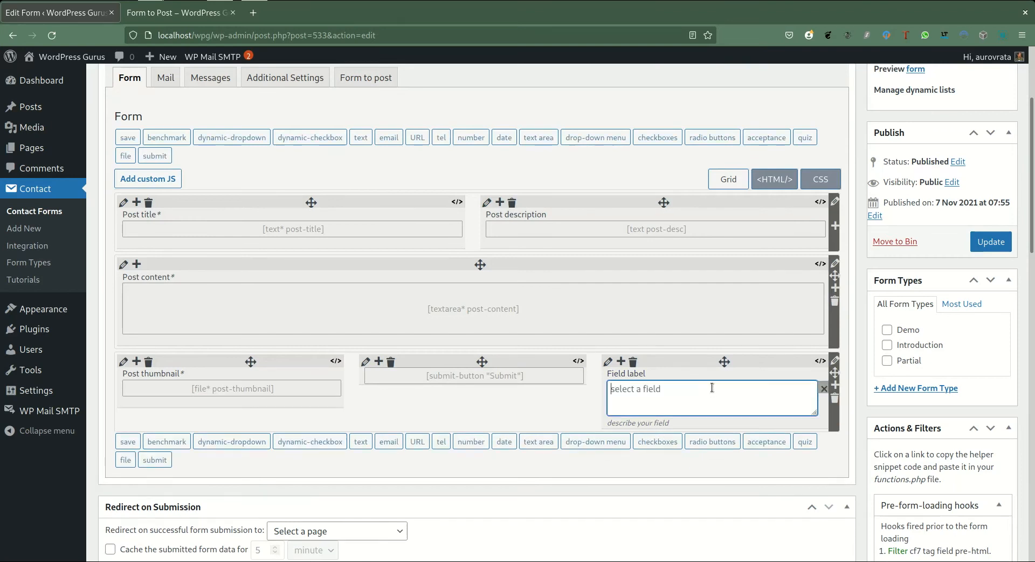
left_click(128, 137)
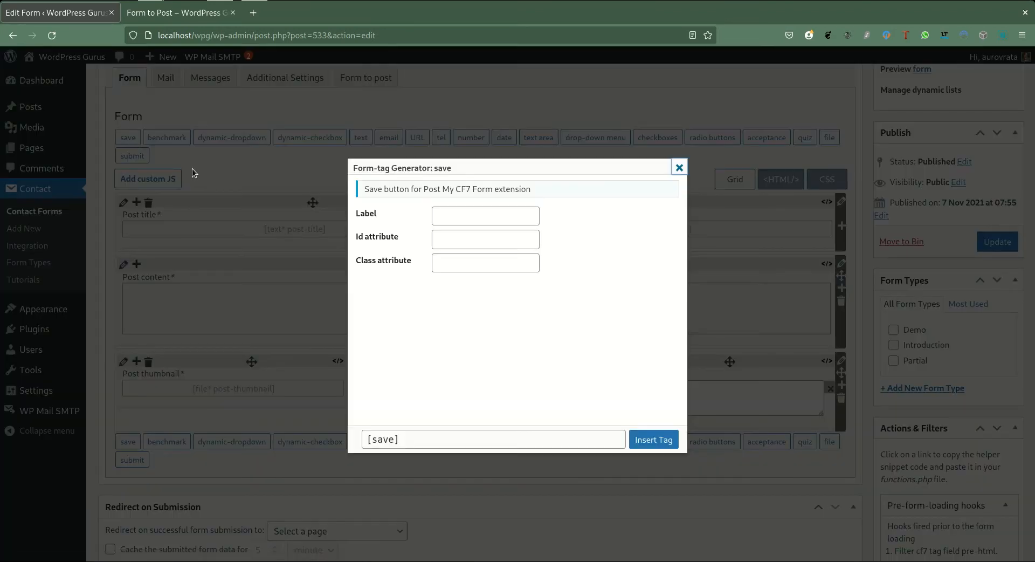
left_click(455, 219)
type("Sa")
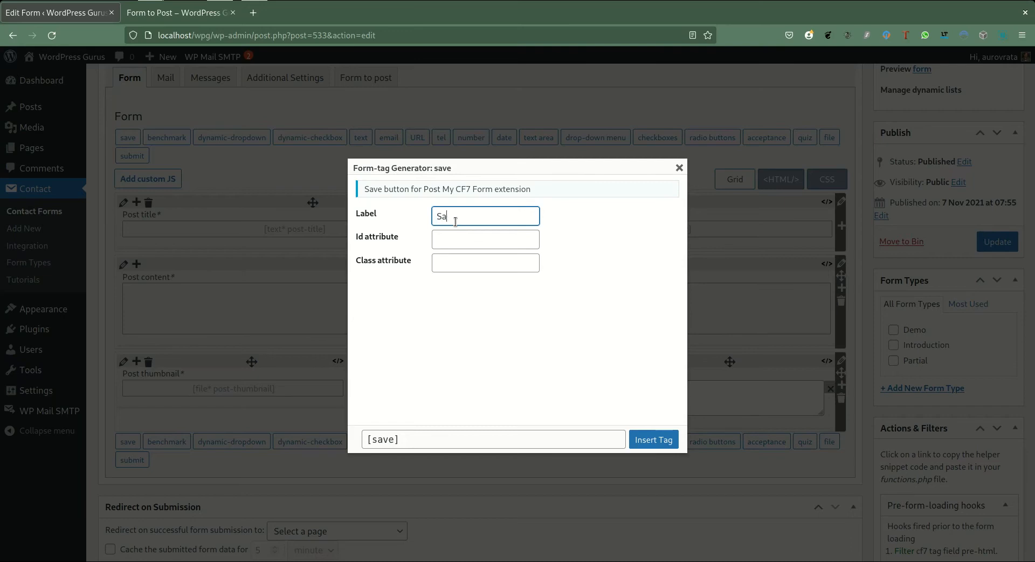
type("ve Draft")
left_click(661, 439)
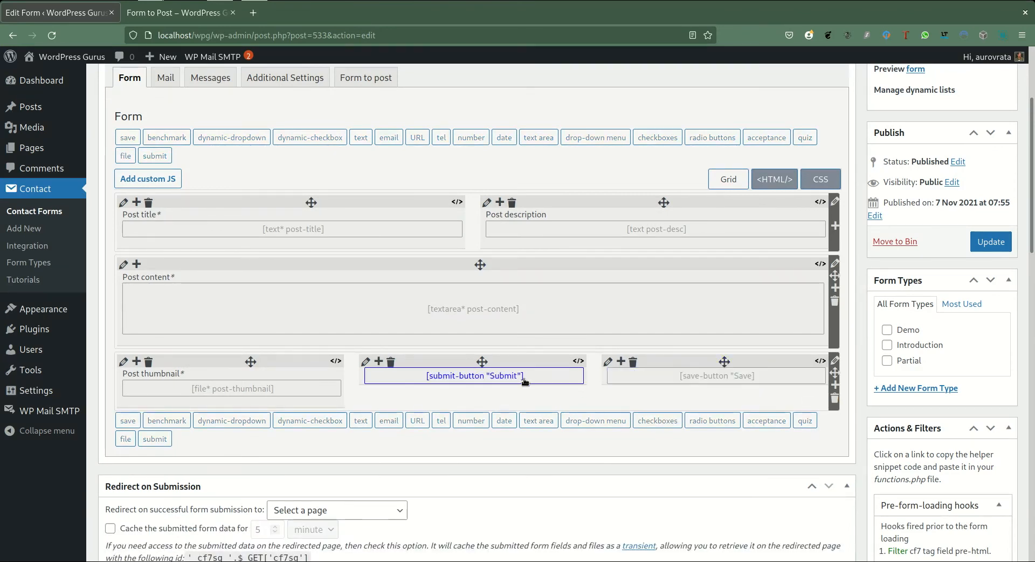
Move the save button column ahead of the Submit column and update the form.
left_click_drag(725, 361, 500, 363)
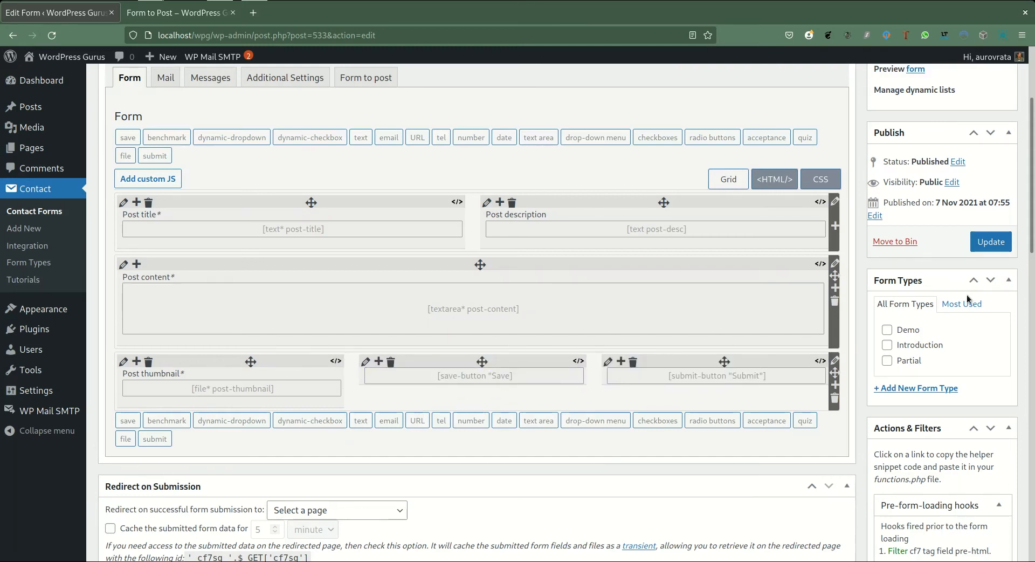
left_click(1002, 241)
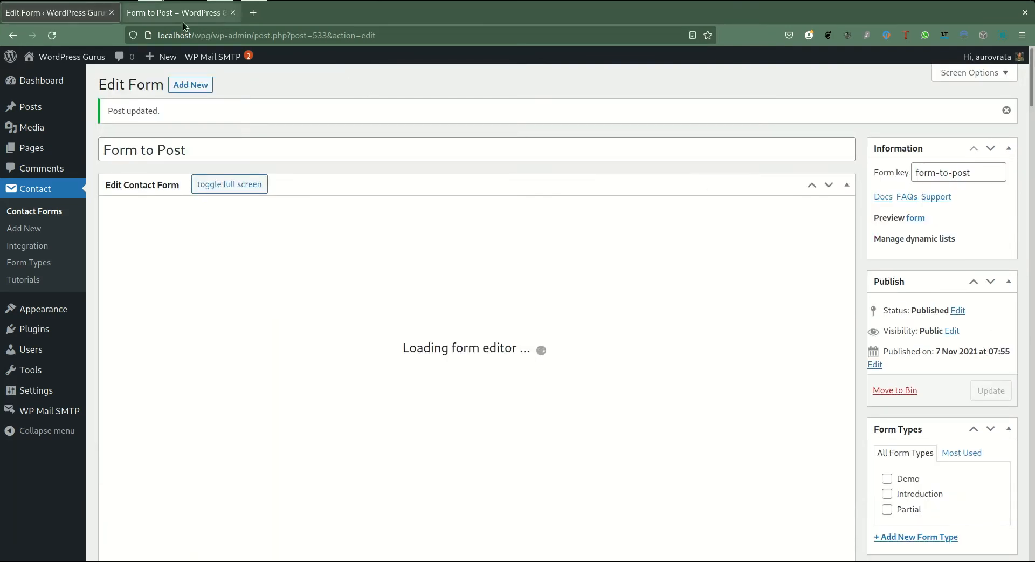
Reload the form preview and examine the form's existing CSS rules for the submit button label.
left_click(183, 20)
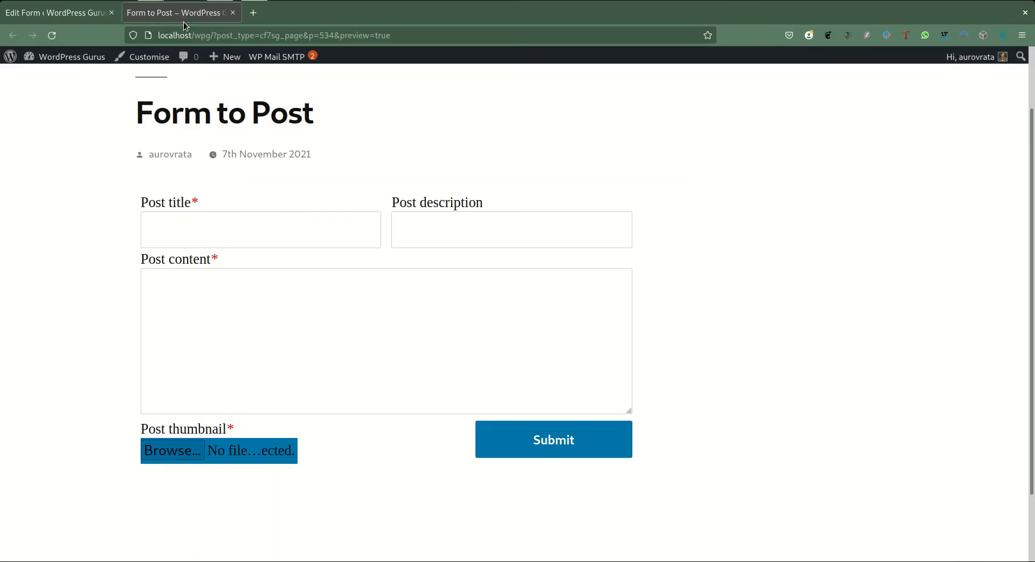
left_click(52, 37)
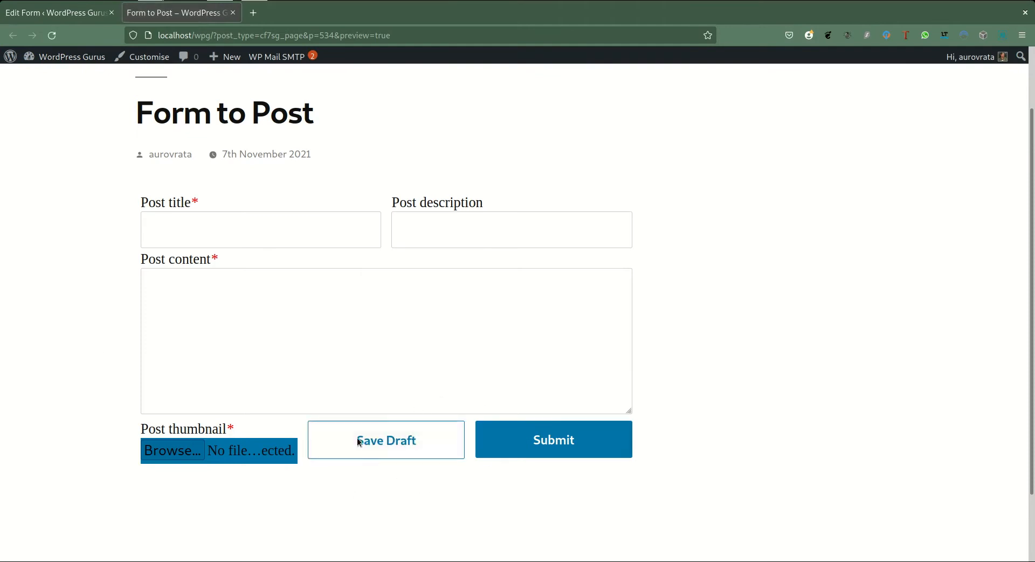
left_click(88, 18)
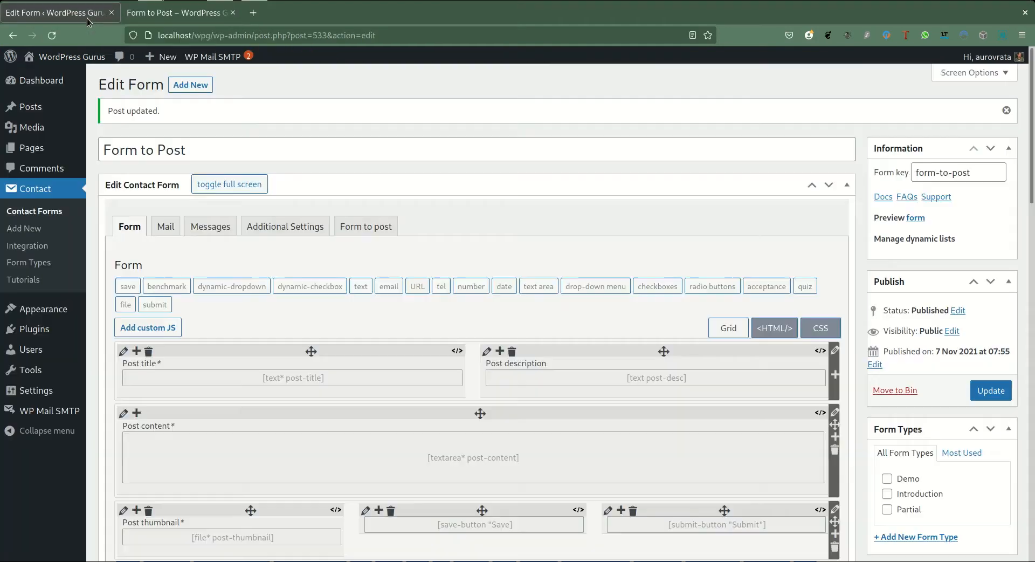
left_click(820, 329)
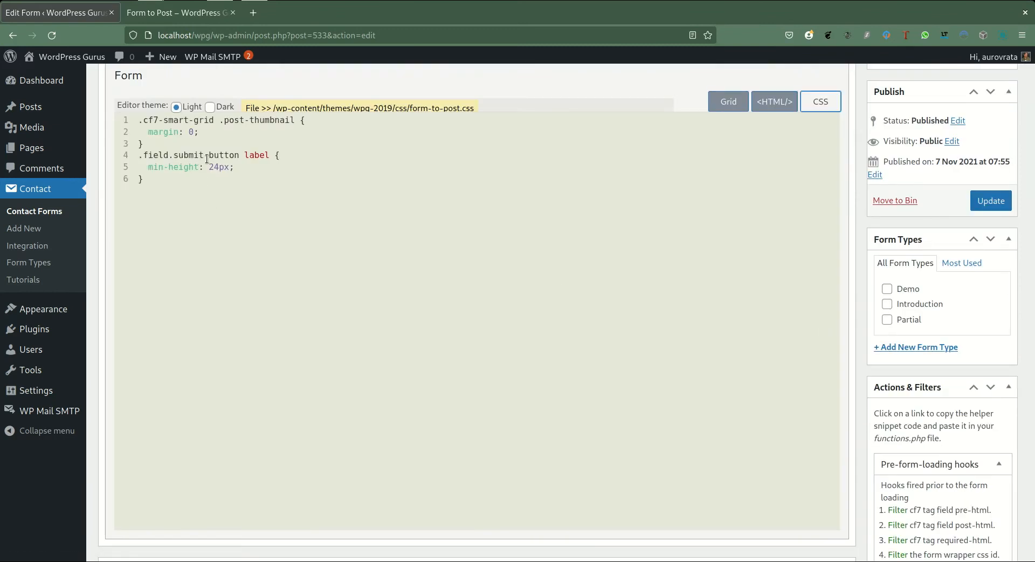
left_click(177, 13)
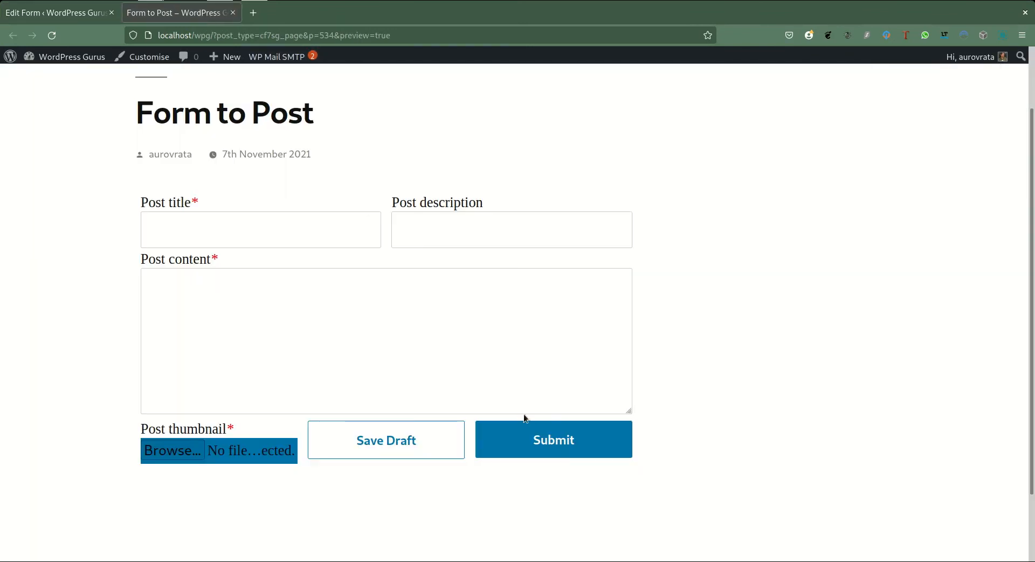
Inspect the preview's Submit button with the developer tools beside the page, and select its field submit-button wrapper div.
right_click(547, 439)
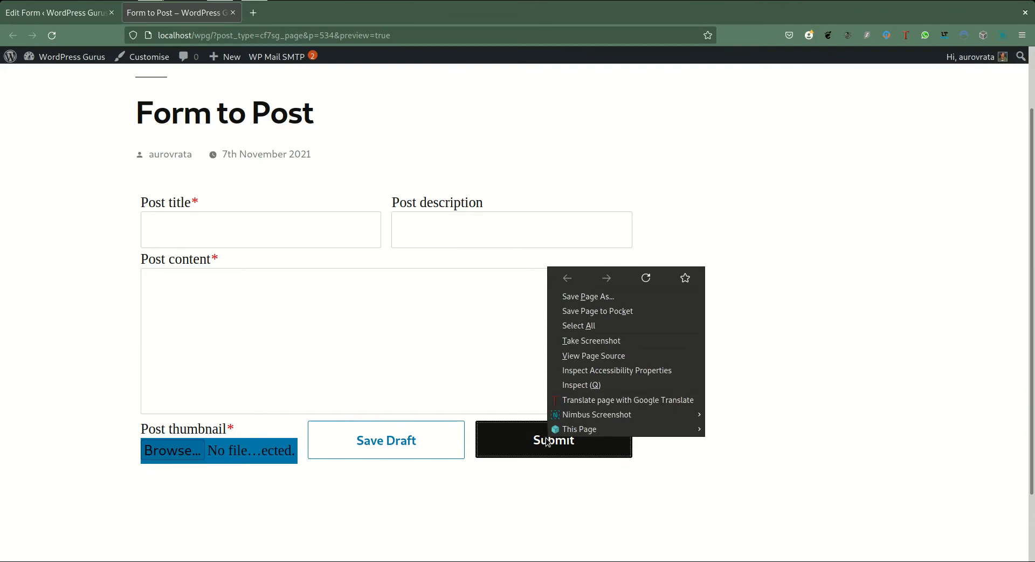
left_click(570, 385)
left_click_drag(555, 11, 792, 11)
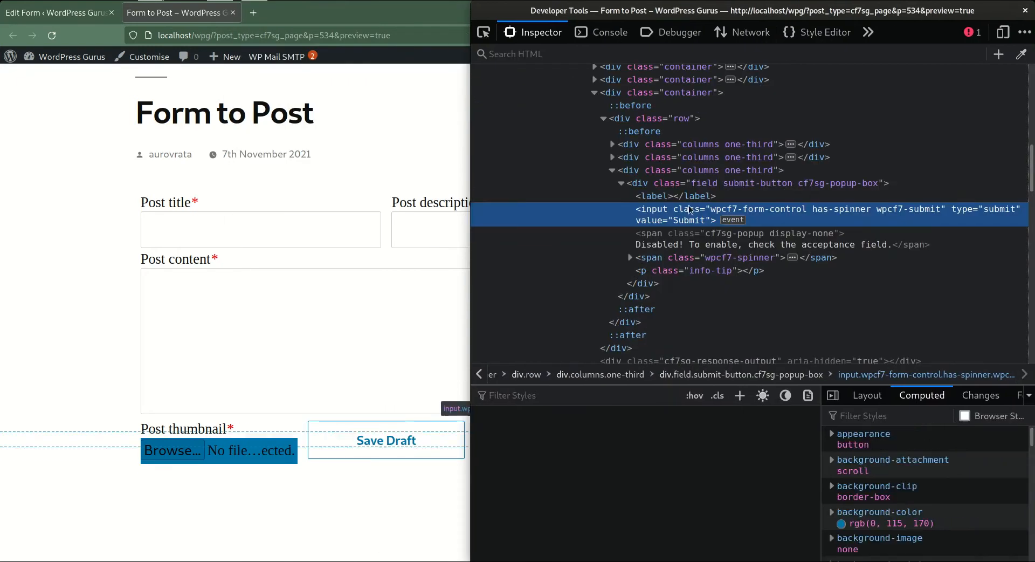
left_click(685, 196)
scroll(654, 517, "down", 1)
scroll(653, 512, "up", 2)
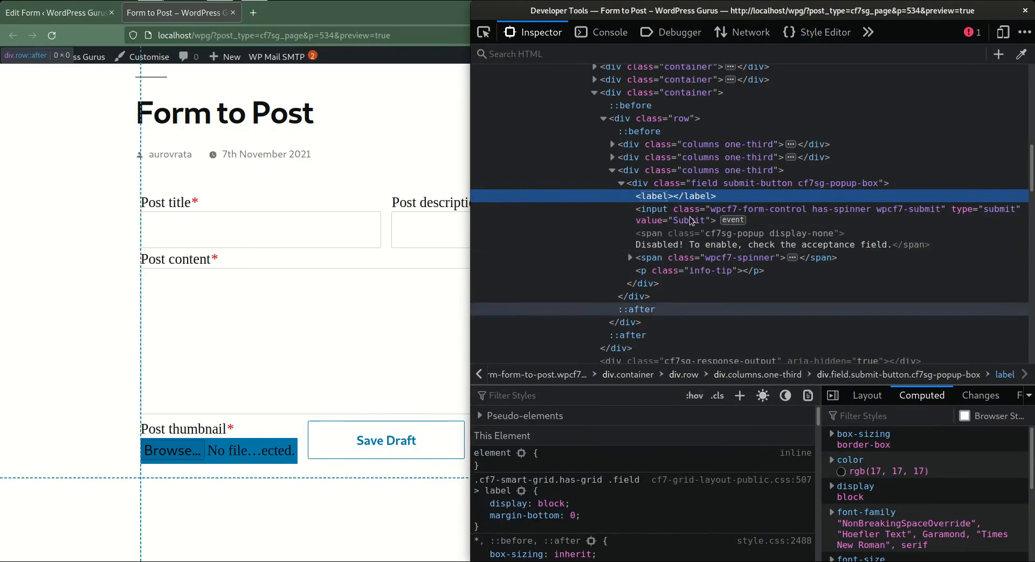
key("Up")
Add a style rule in the inspector with the selector ".field.submit-button label".
left_click(740, 396)
key("End")
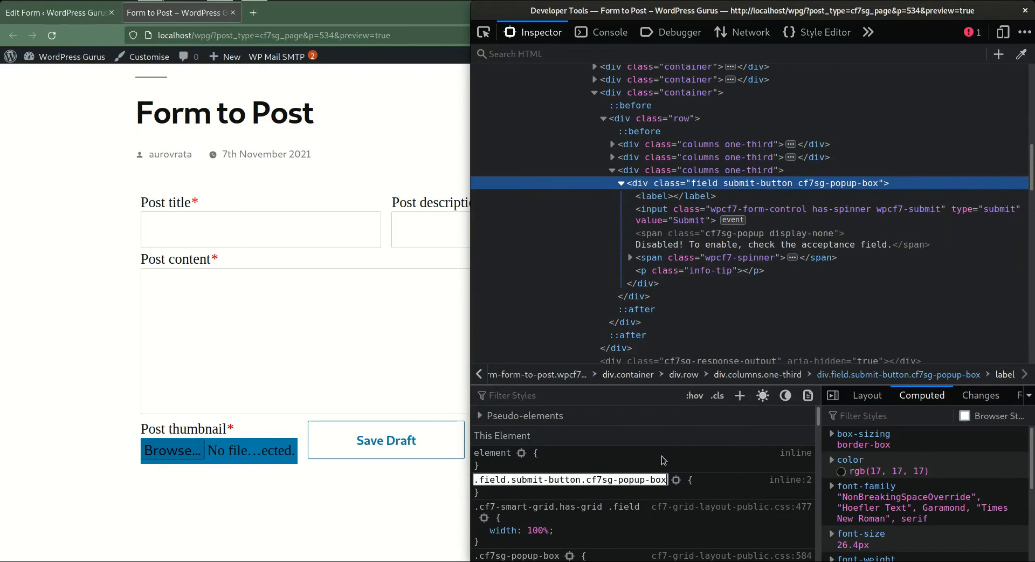
key("BackSpace")
key("BackSpace")
key("BackSpace")
key("BackSpace")
key("BackSpace")
key("BackSpace")
key("BackSpace")
key("BackSpace")
key("BackSpace")
key("BackSpace")
key("BackSpace")
key("BackSpace")
key("BackSpace")
key("BackSpace")
key("BackSpace")
key("BackSpace")
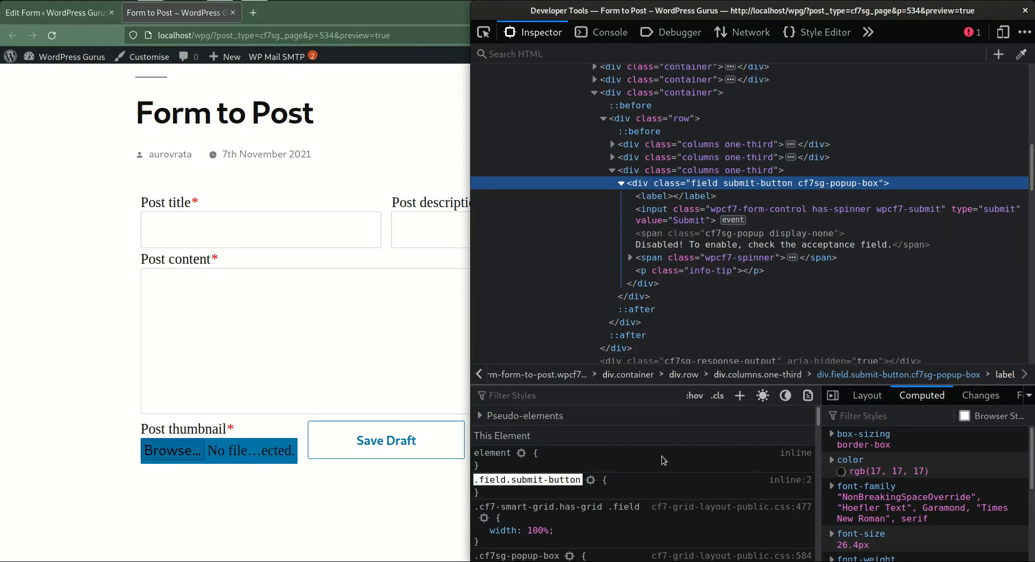
type("label")
key("Return")
Set min-height to 24px in the submit button label rule and check the button's position on the page.
type("min-width")
key("Return")
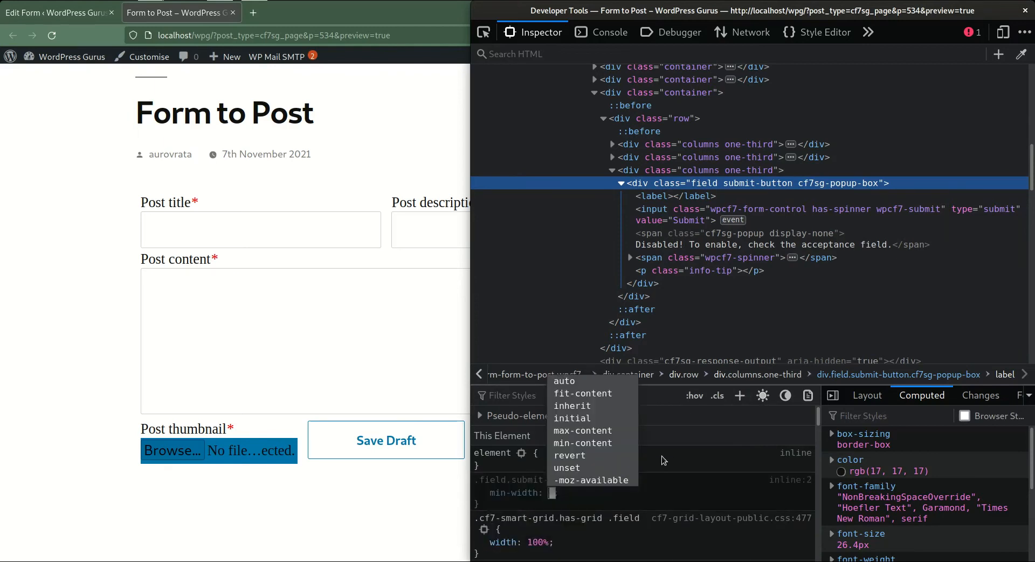
left_click(525, 492)
type("min")
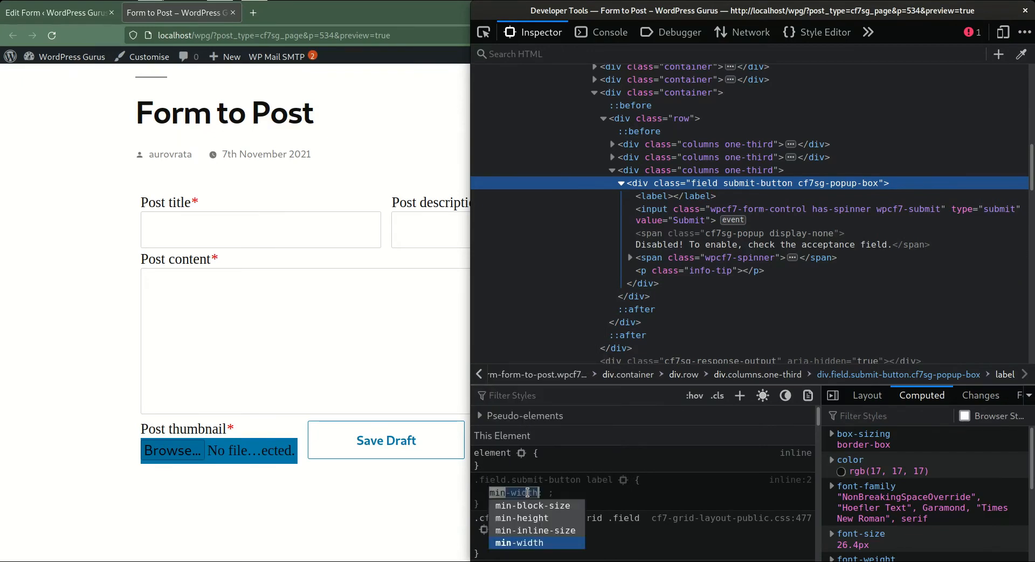
type("-h")
key("Return")
type("24px")
key("Return")
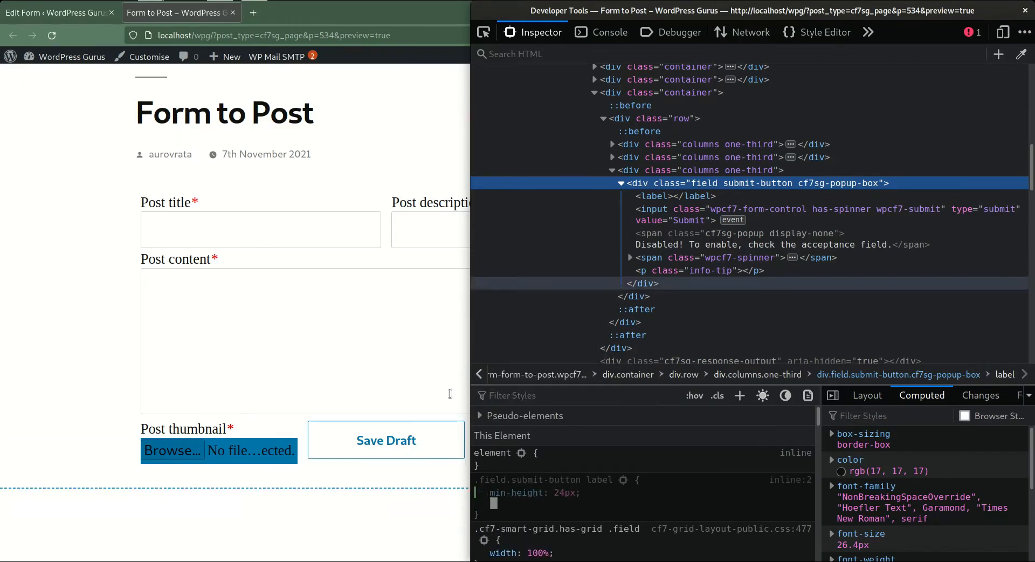
key("F12")
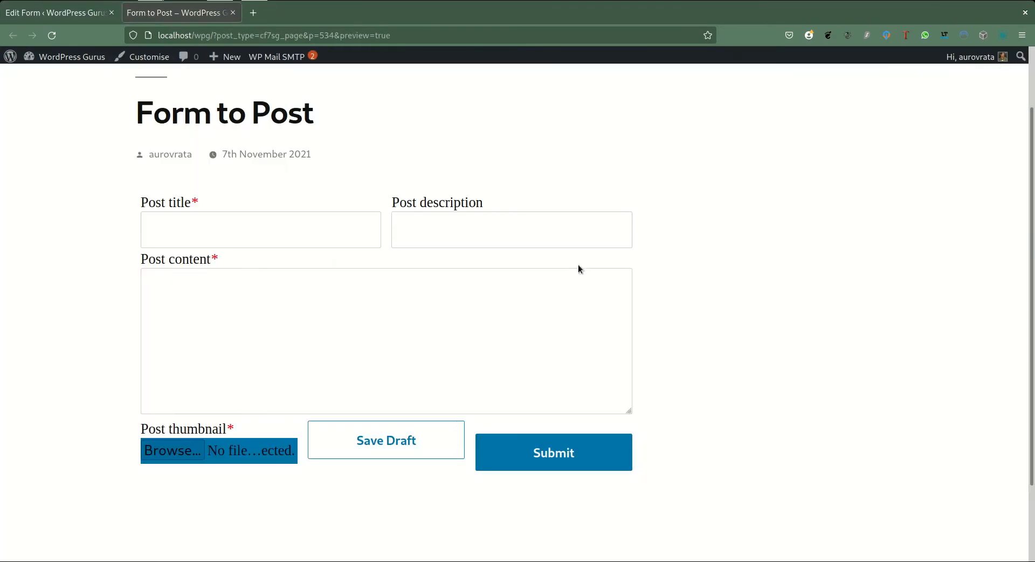
key("alt+Tab")
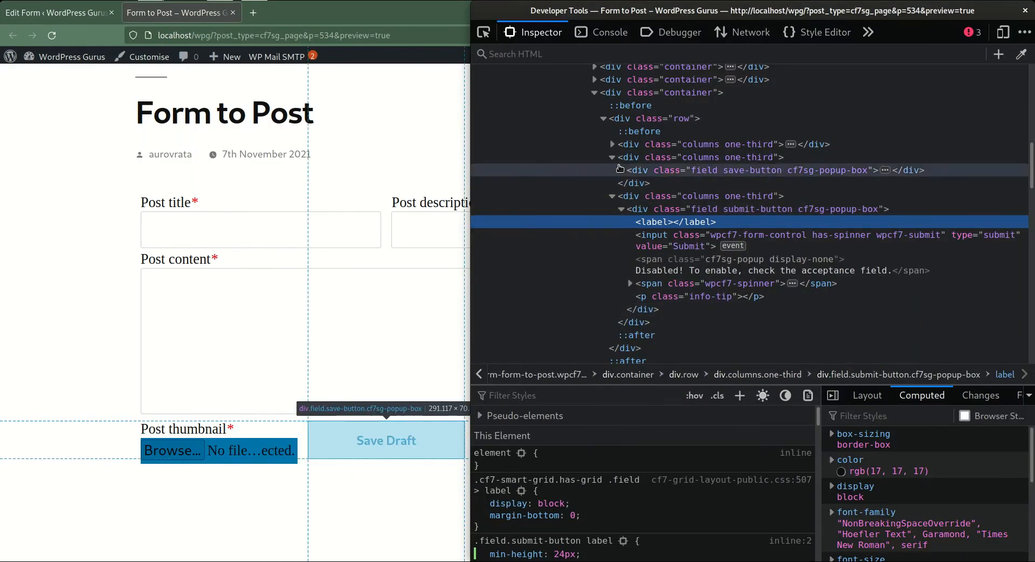
Add a style rule for the Save Draft button's wrapper div, shorten its selector to ".field.save-button" and select the selector text.
left_click(621, 170)
left_click(742, 170)
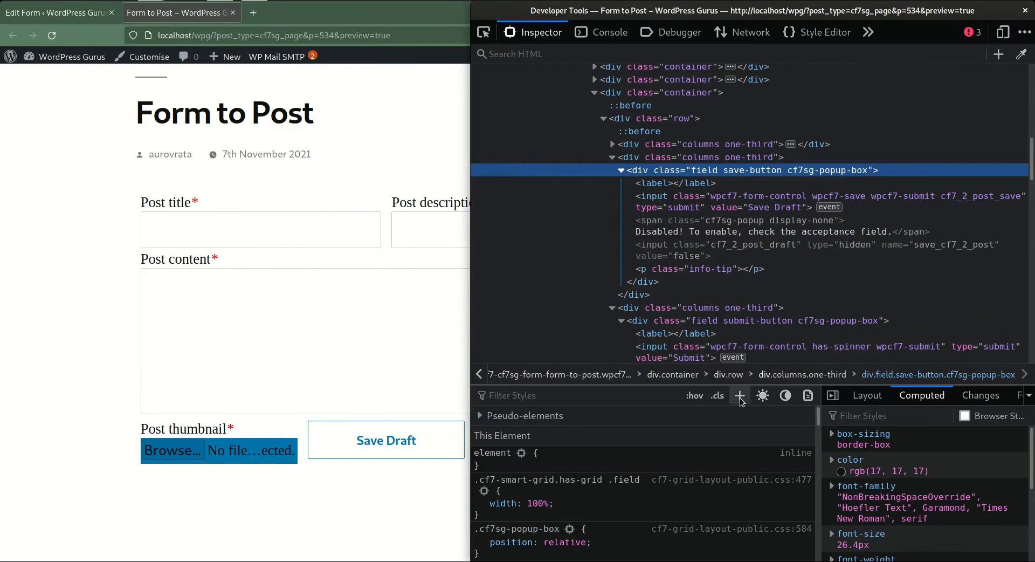
left_click(740, 398)
key("End")
key("BackSpace")
key("BackSpace")
key("BackSpace")
key("BackSpace")
key("BackSpace")
key("BackSpace")
key("BackSpace")
key("BackSpace")
key("BackSpace")
key("BackSpace")
key("BackSpace")
key("BackSpace")
key("BackSpace")
key("BackSpace")
key("BackSpace")
key("BackSpace")
key("ctrl+a")
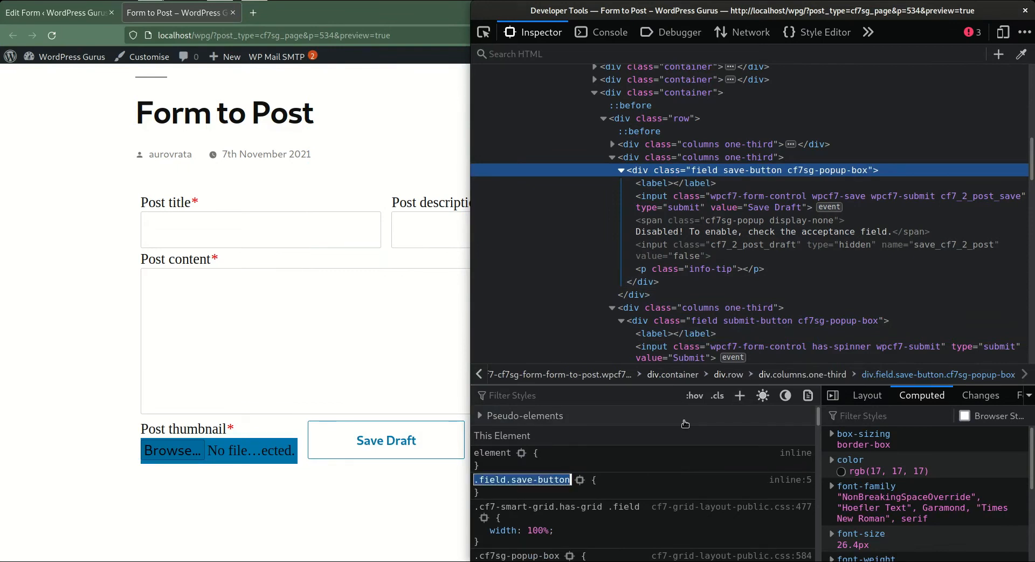
Extend the submit button label rule's selector to ".field.submit-button label, .field.save-button label" and check both buttons' alignment on the page.
left_click(678, 333)
left_click_drag(612, 443, 604, 492)
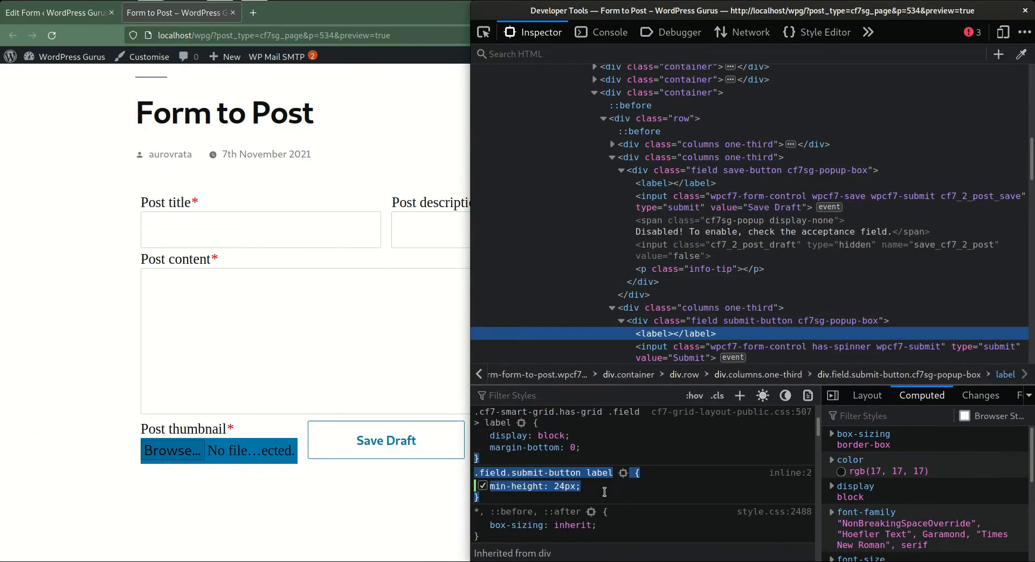
left_click(608, 472)
key("End")
type(",")
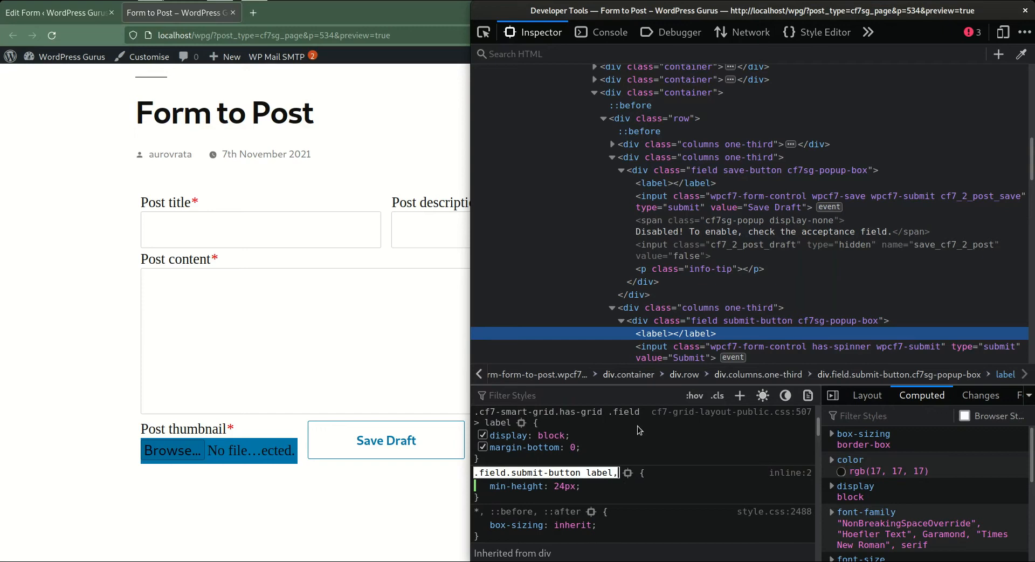
type(" .field.save-button")
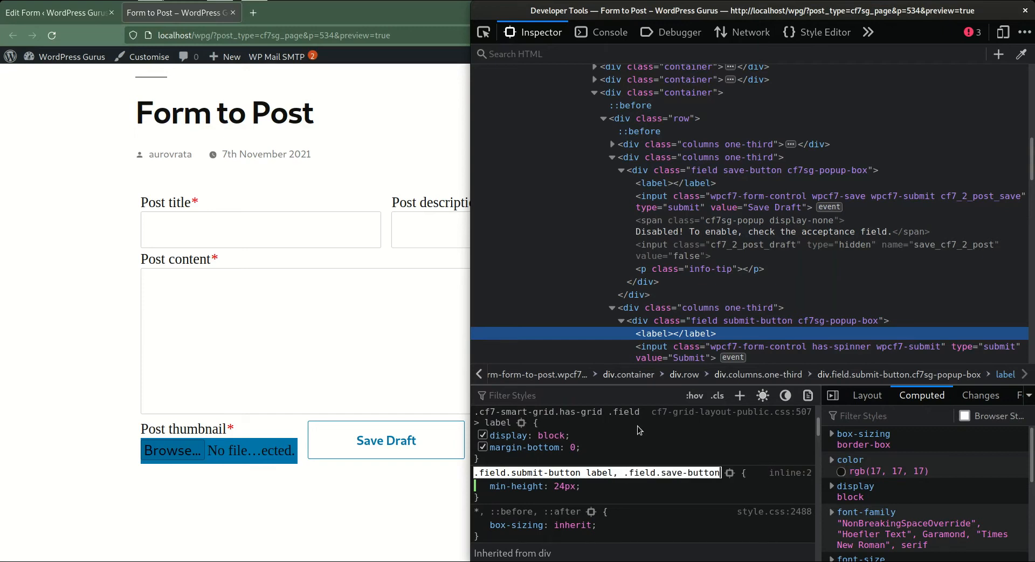
type(" label")
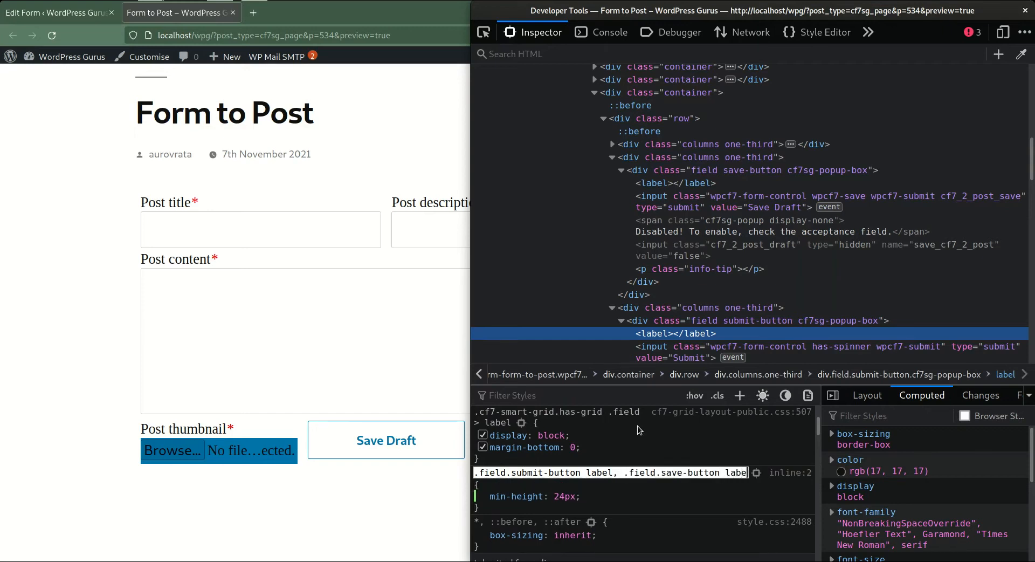
key("Return")
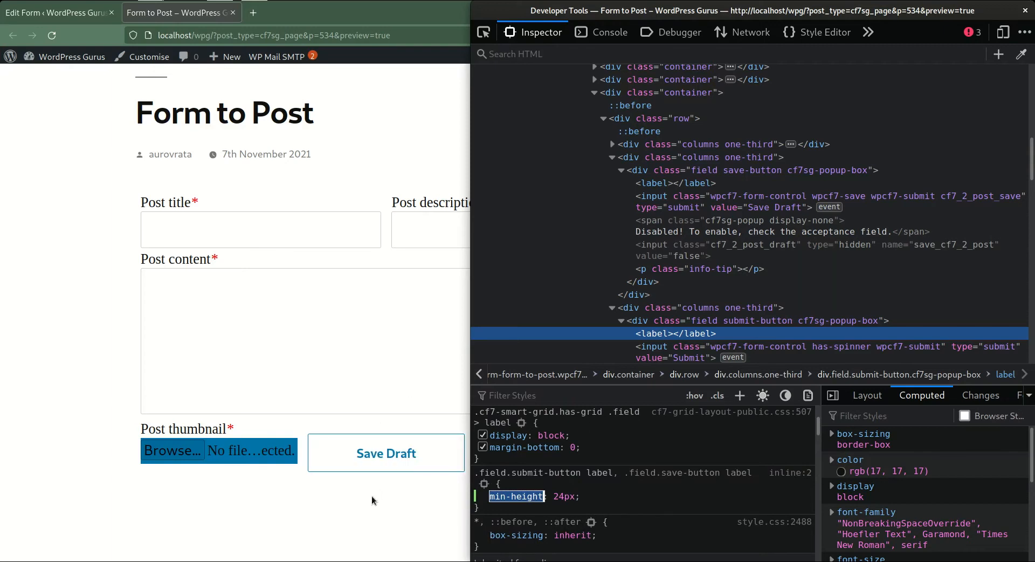
key("F12")
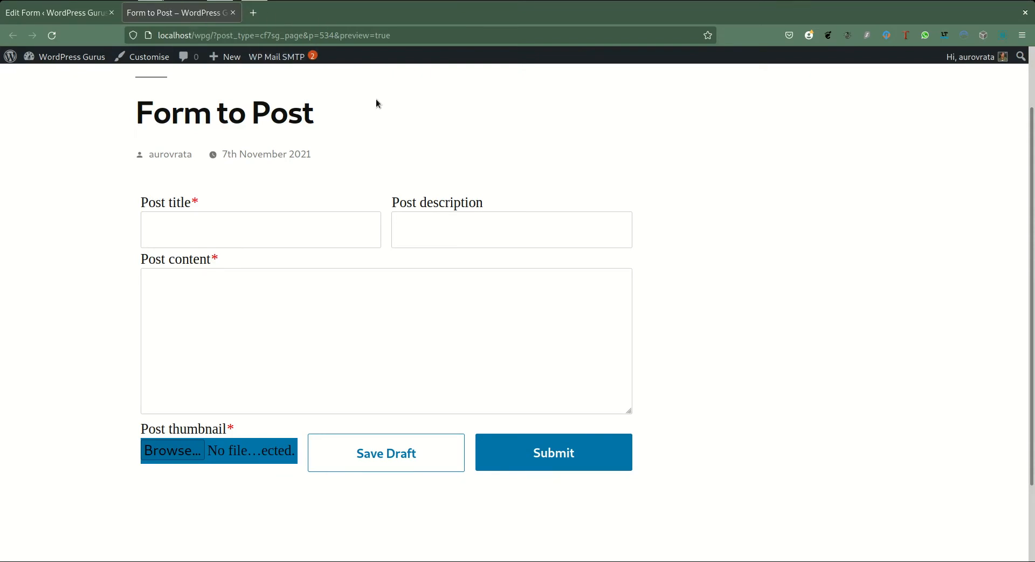
key("alt+Tab")
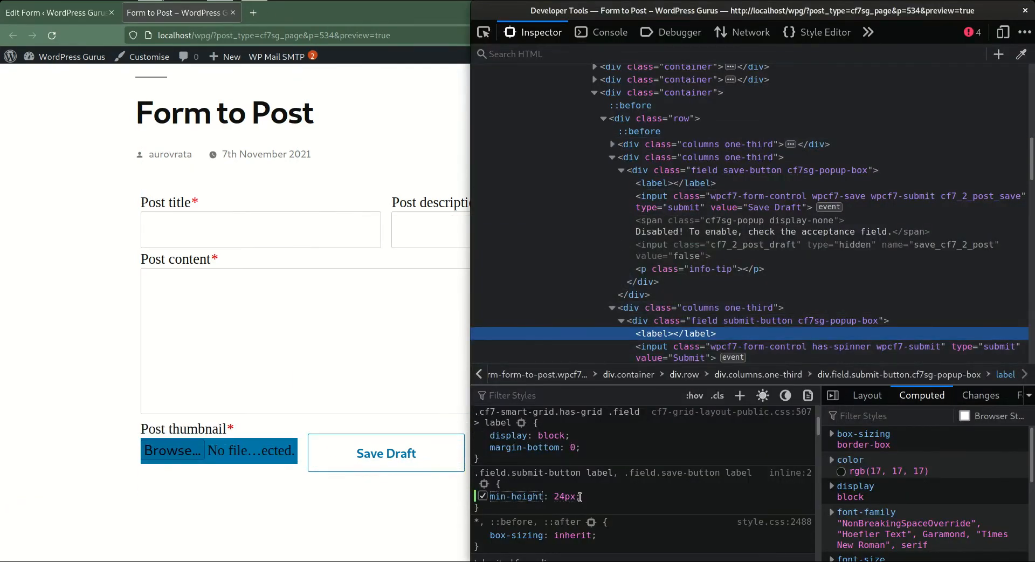
Copy the combined label rule from the inspector, replace the submit-button label rule in the form's CSS editor with it, and update the form.
right_click(579, 472)
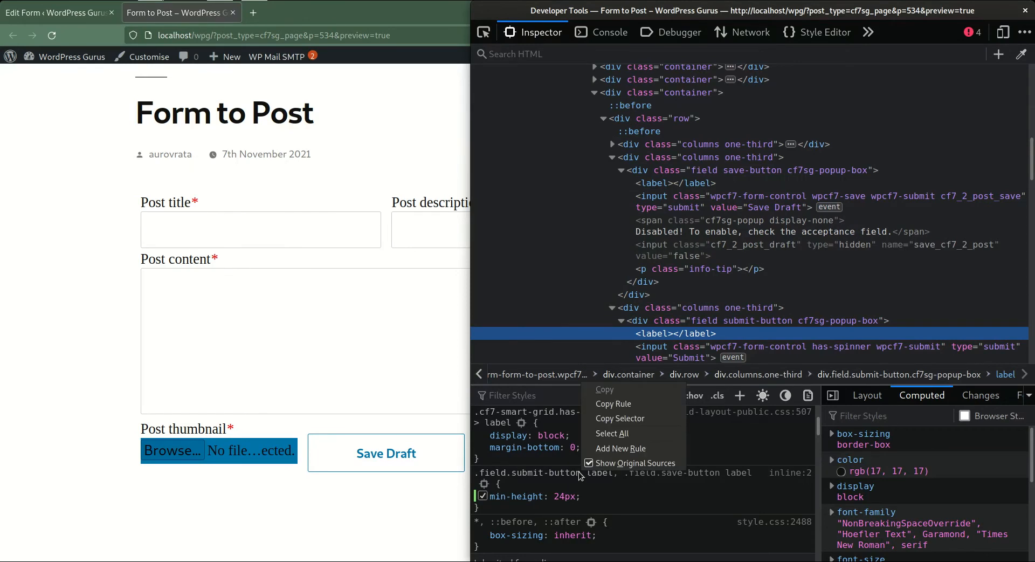
left_click(610, 405)
left_click(77, 18)
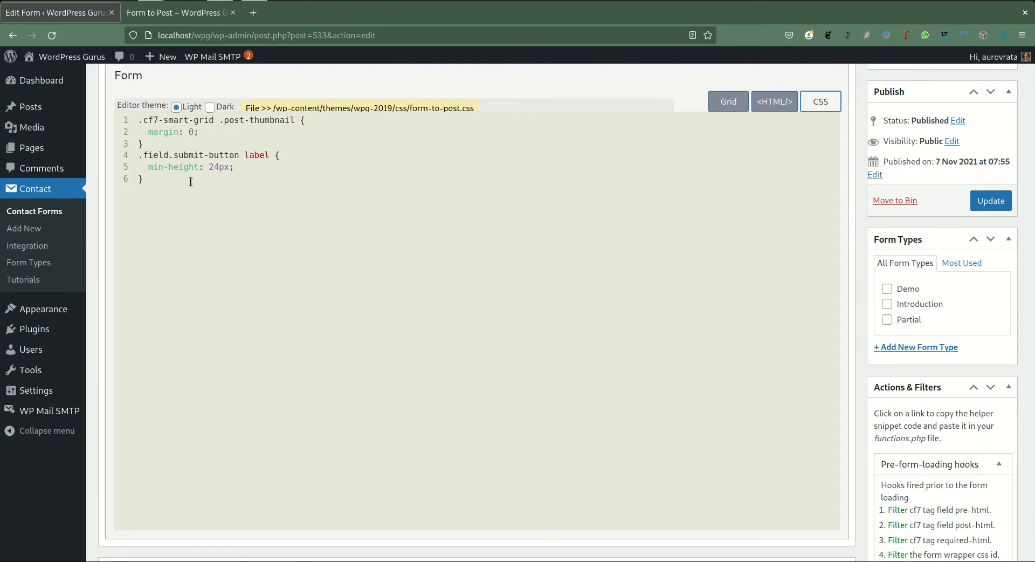
left_click_drag(139, 156, 180, 183)
type(".field.submit-button label, .field.save-button label {   min-height: 24px; }")
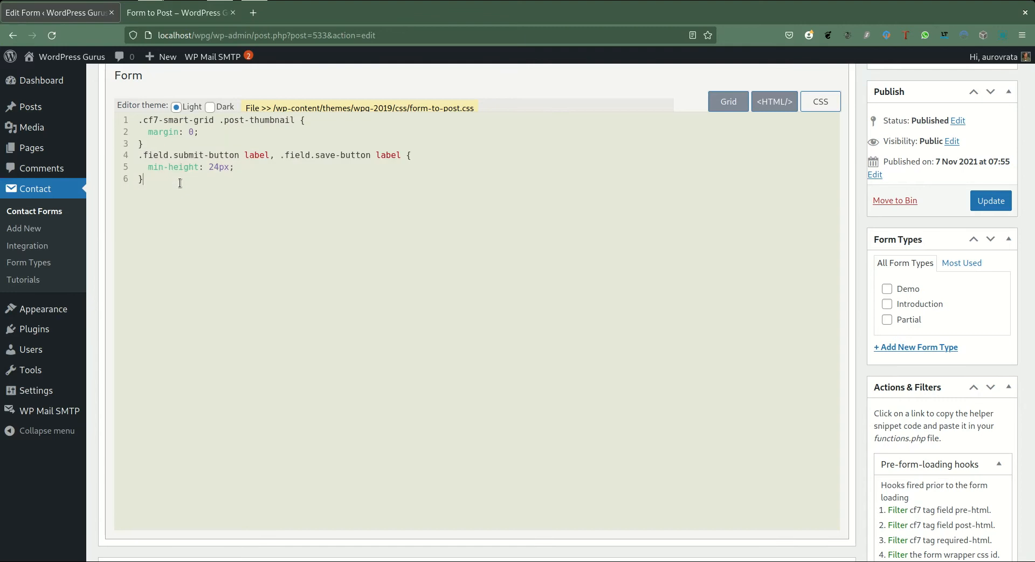
left_click(998, 201)
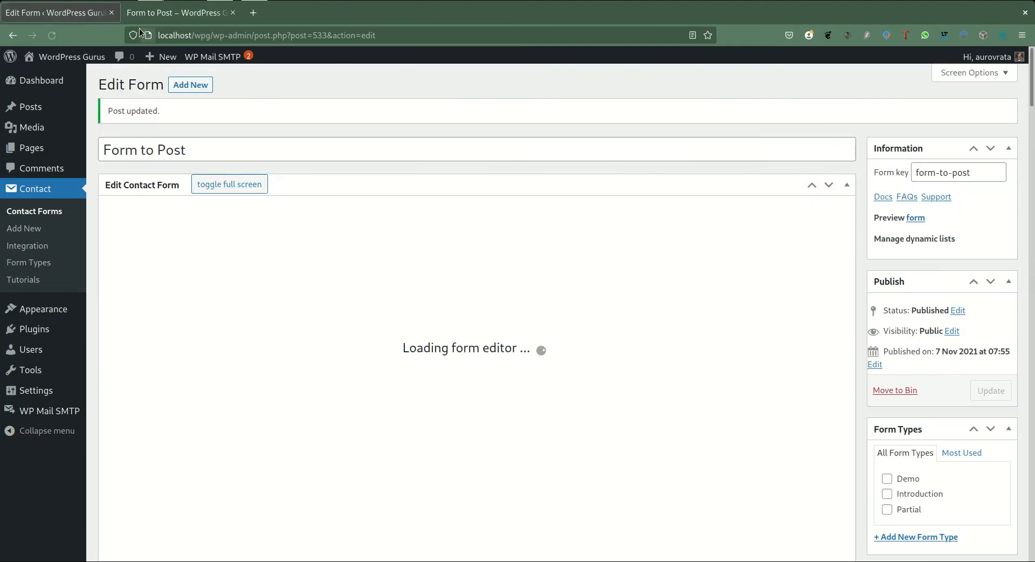
Reload the form preview and check the alignment of the Save Draft and Submit buttons.
left_click(162, 15)
left_click(59, 39)
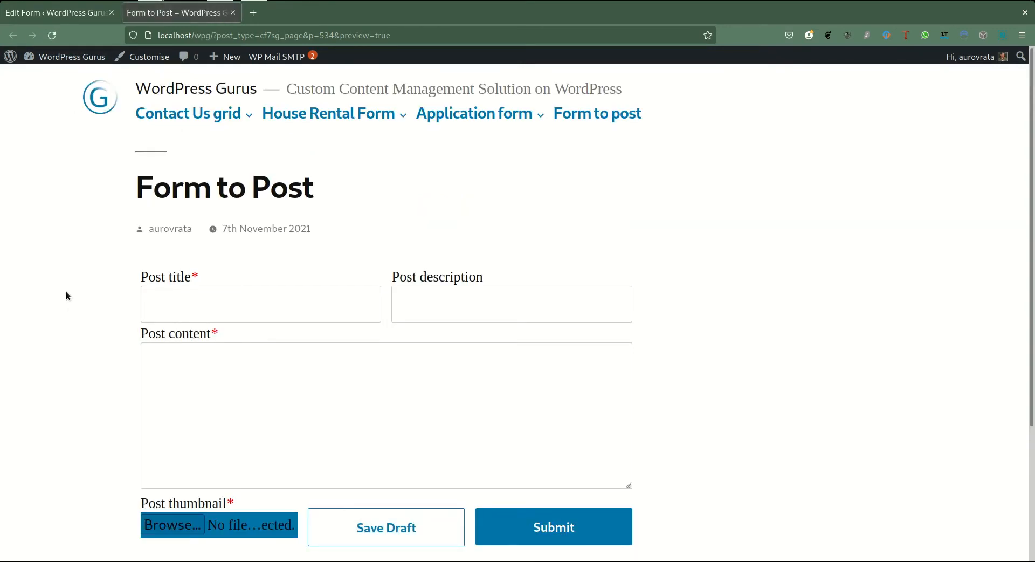
scroll(67, 295, "down", 3)
left_click(60, 13)
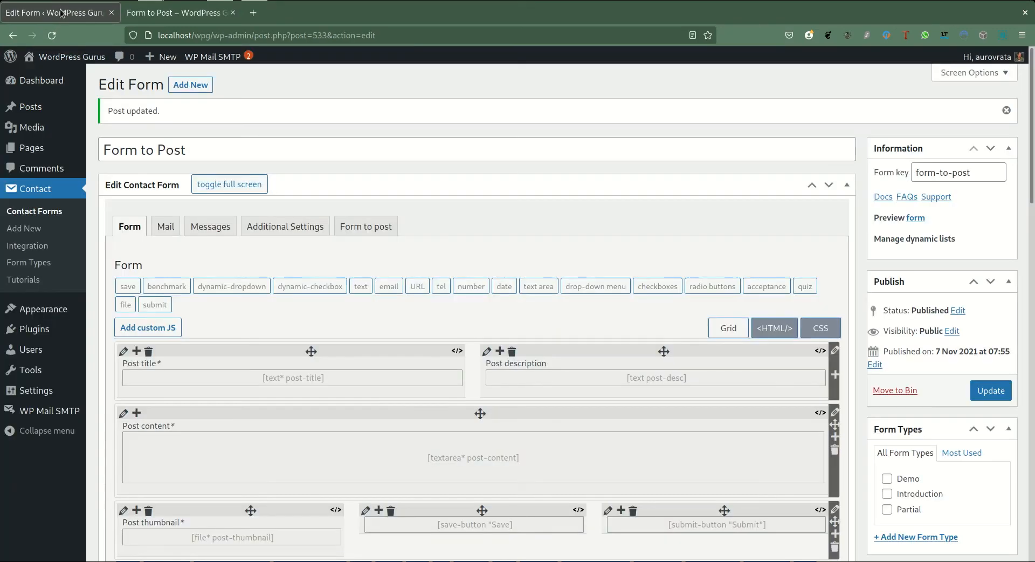
left_click(154, 18)
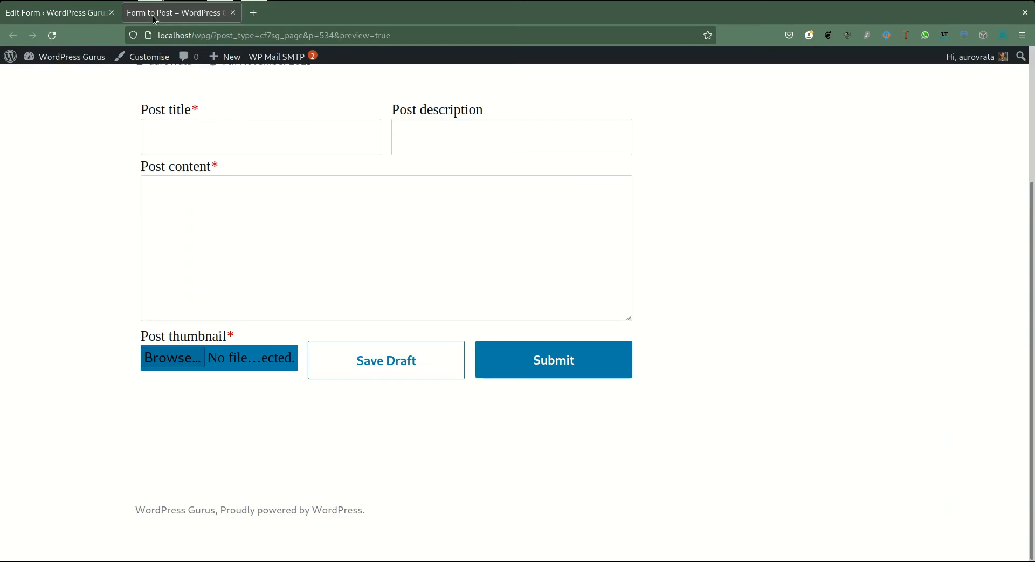
Switch the form's post mapping from draft to live in the Form to post settings and update the form.
left_click(72, 15)
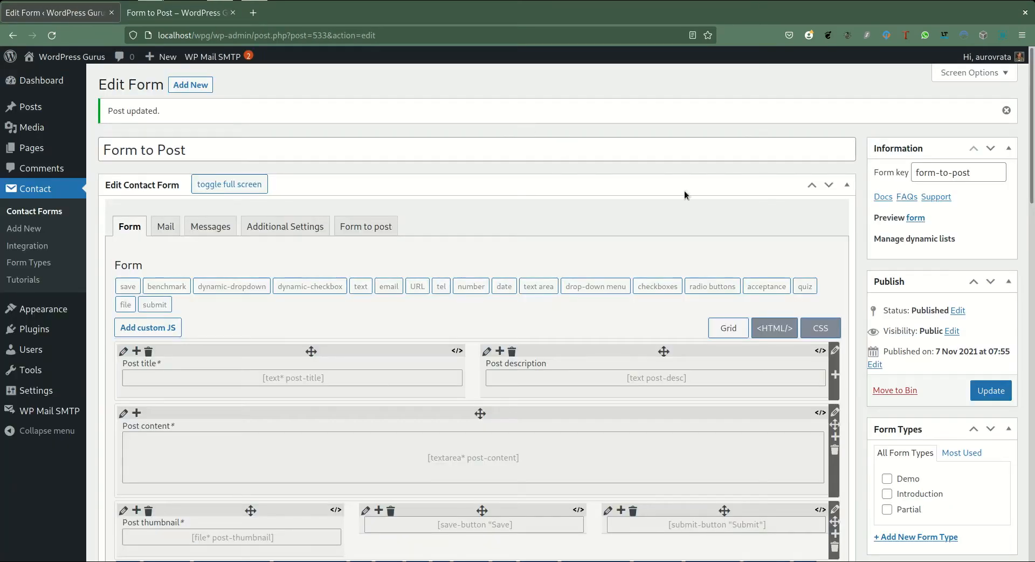
left_click(386, 229)
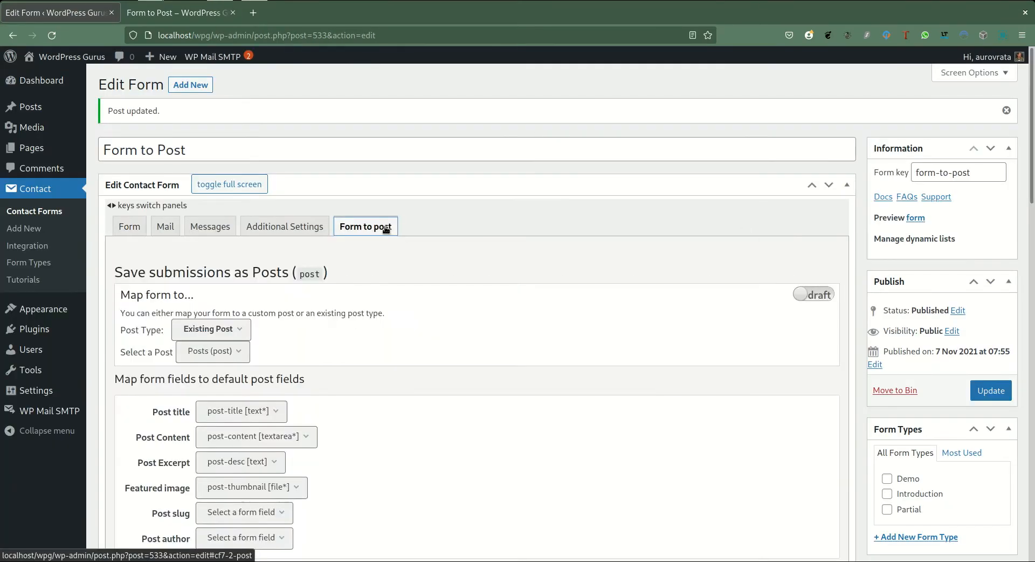
left_click(821, 296)
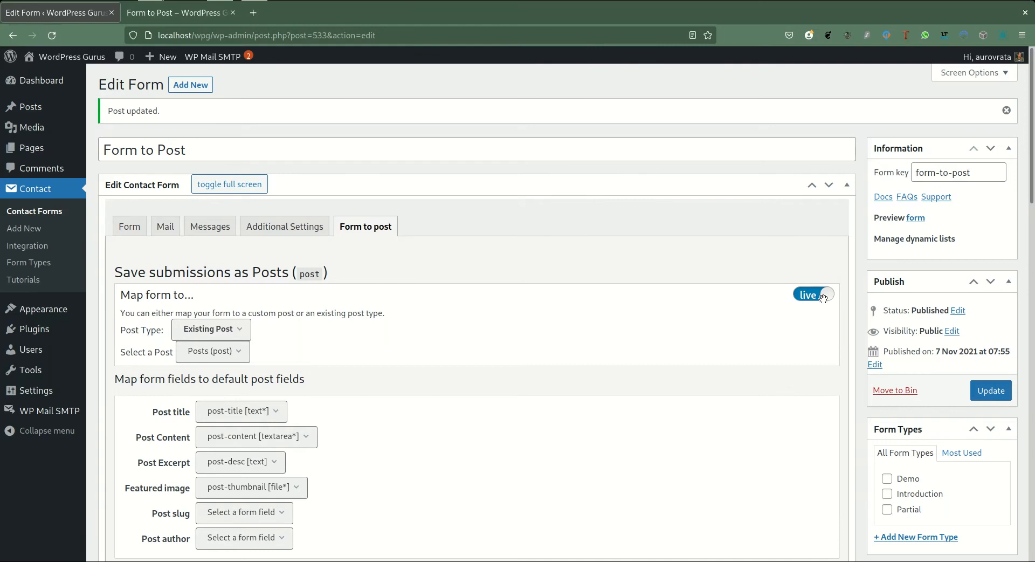
left_click(989, 391)
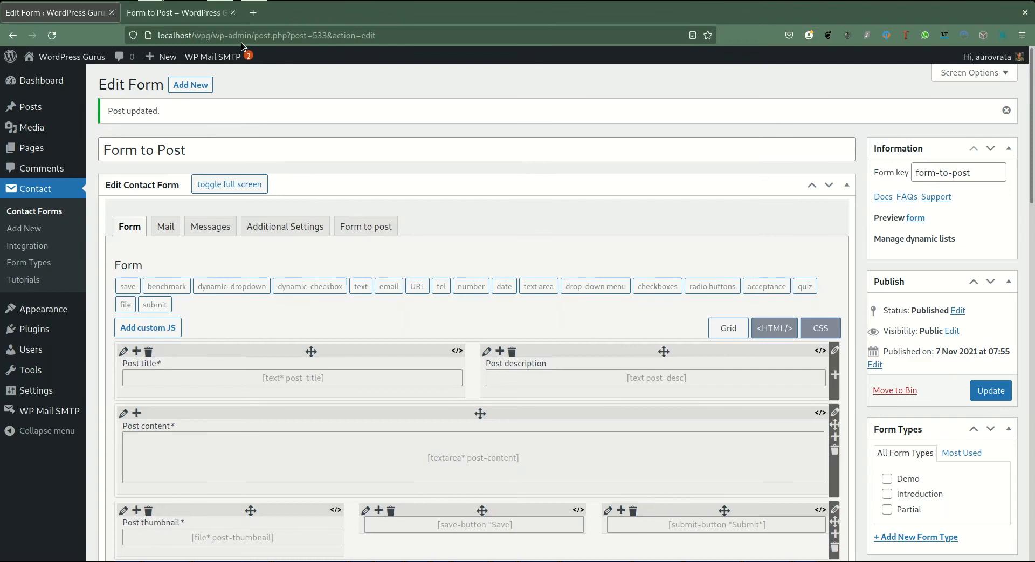
Fill in the preview form with the title "My first post" and the description "A short post on how to save draft forms".
left_click(229, 18)
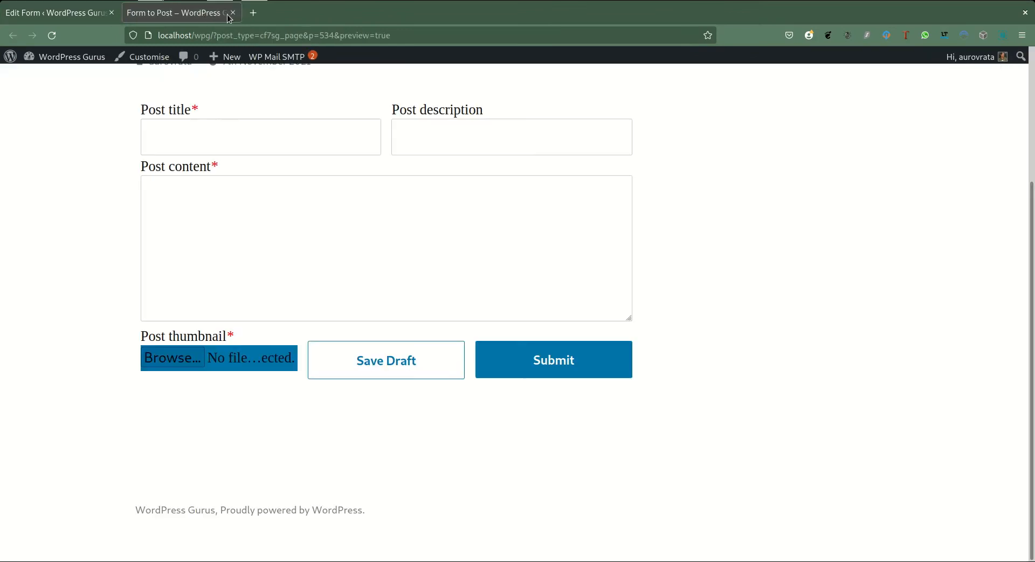
scroll(548, 226, "up", 5)
left_click(279, 292)
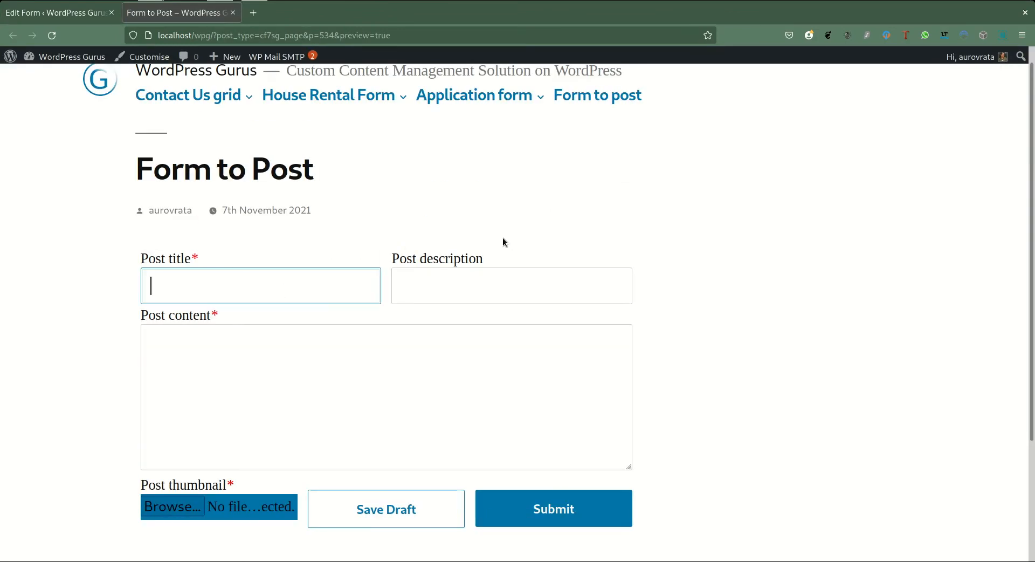
type("My first post")
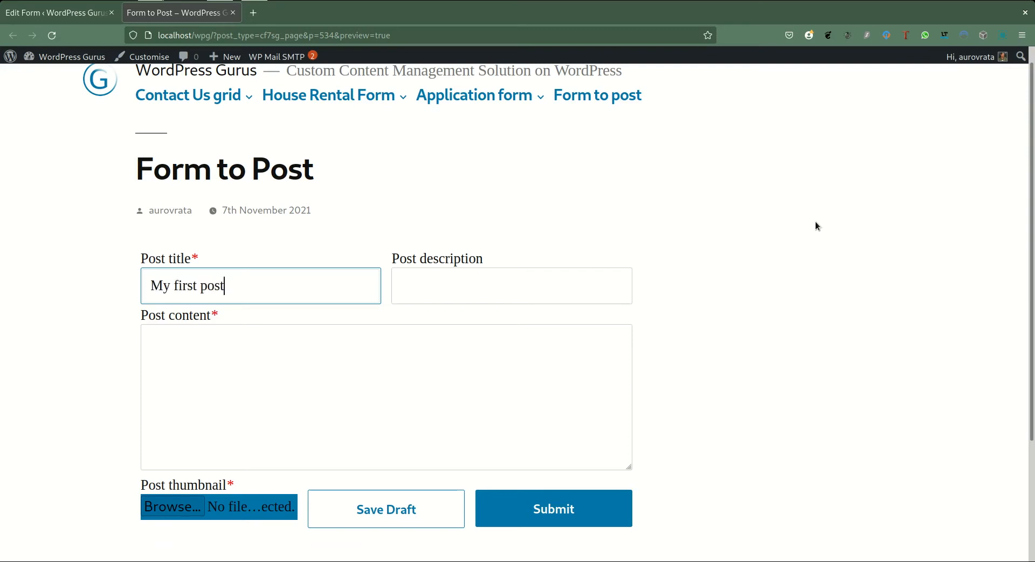
key("Tab")
type("A ")
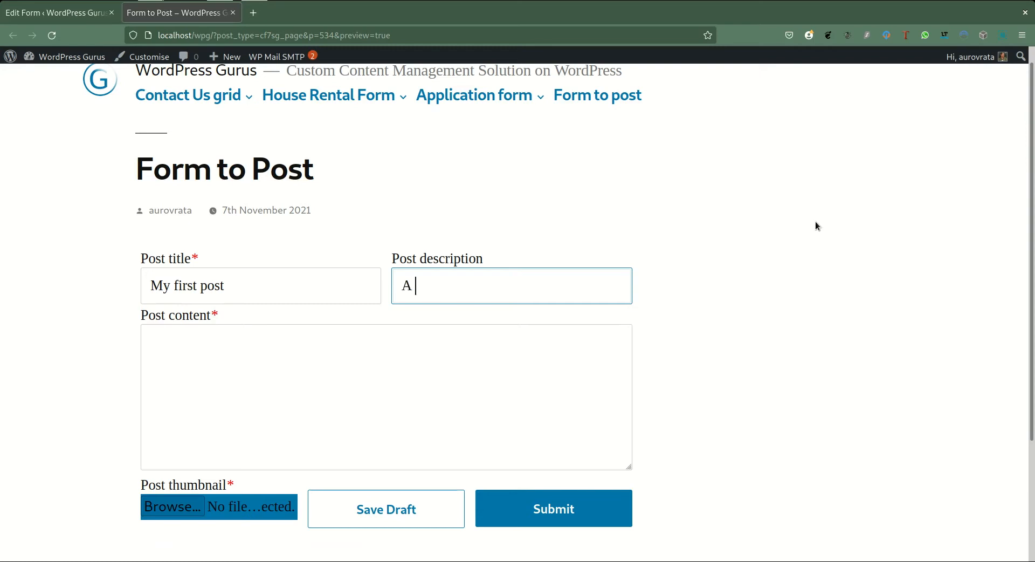
type("short post on how to ")
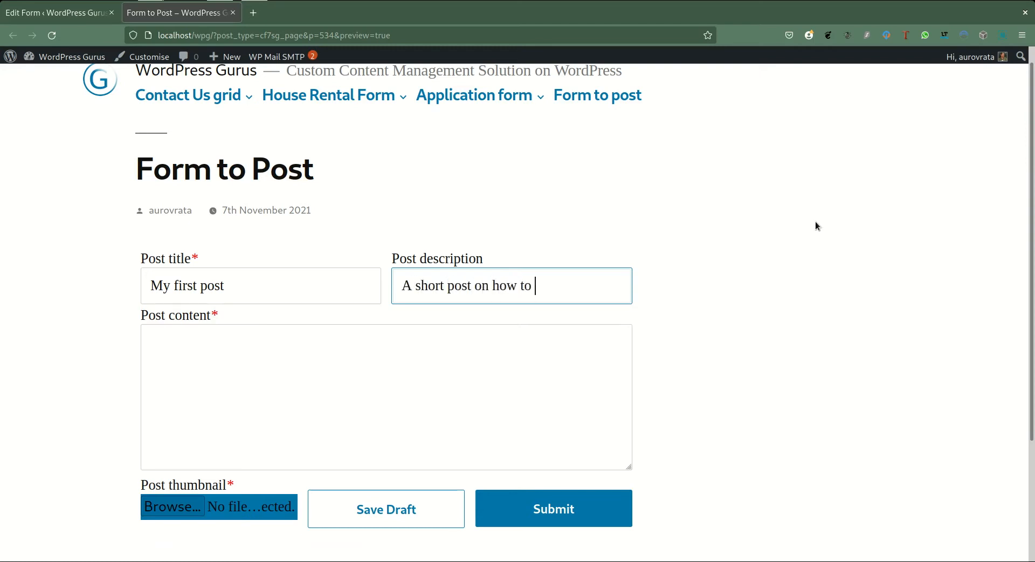
type("sae")
key("BackSpace")
type("ve drad")
key("BackSpace")
type("ft forms")
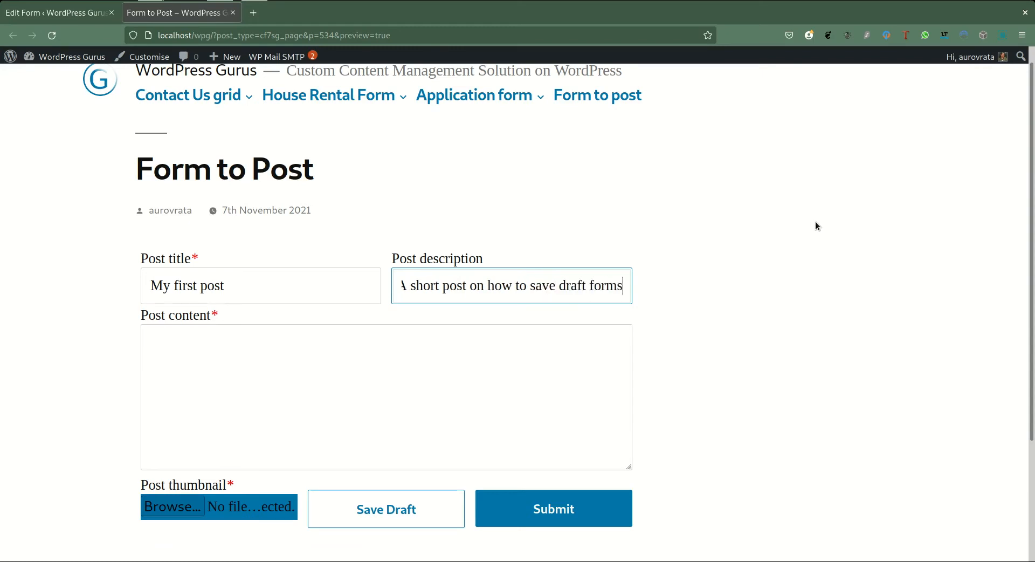
Enter "this is a story about saving draft form which I will complete at a later date..." as the post content.
left_click(421, 389)
type("th")
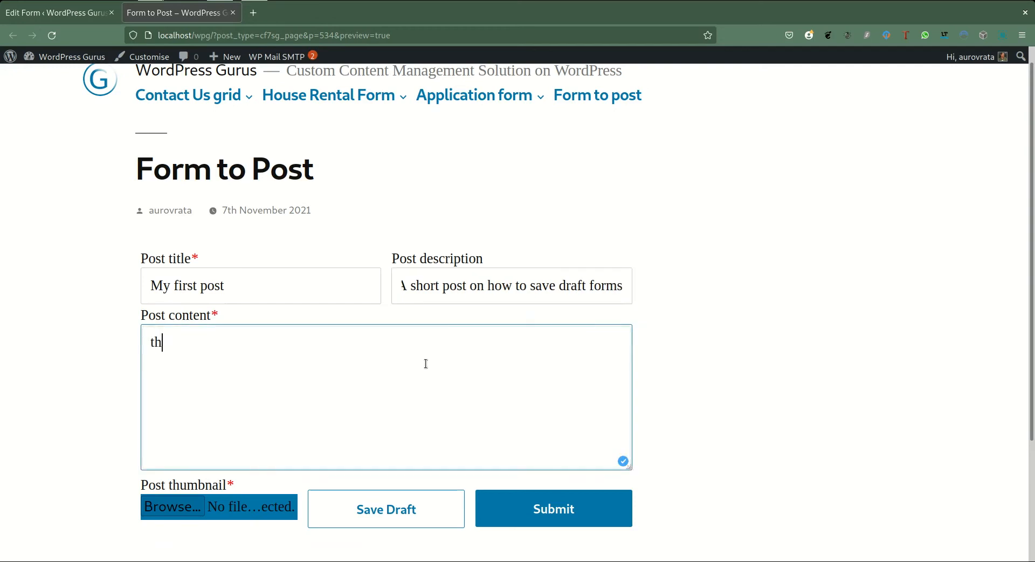
type("is is a story abot")
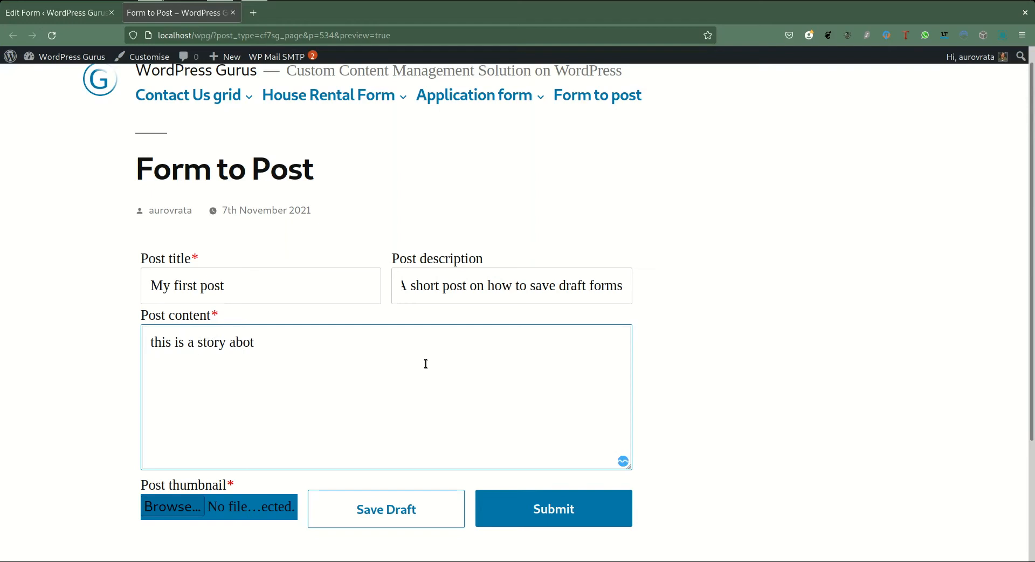
key("BackSpace")
type("ut saving draft forms which")
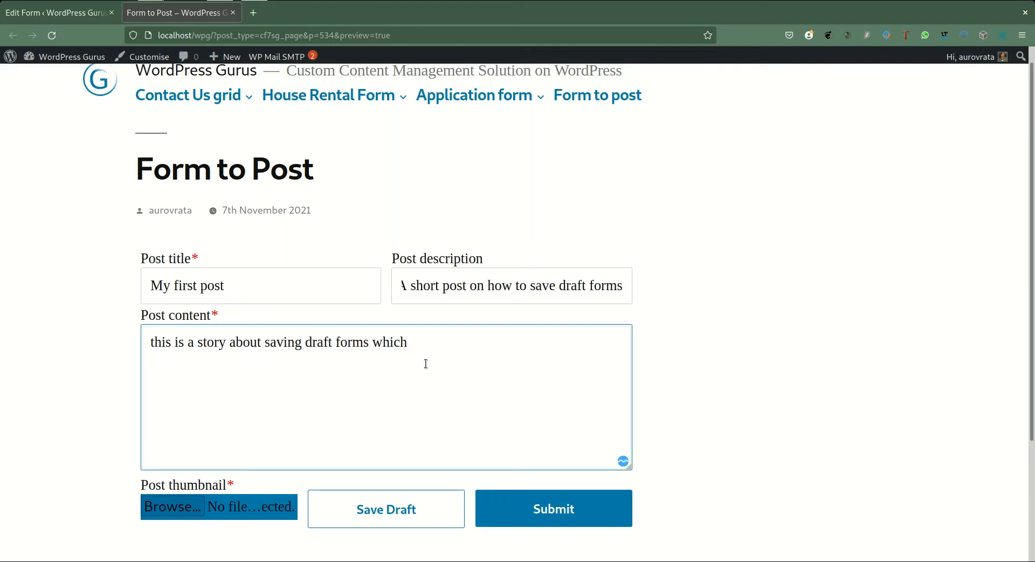
type(" I will comple")
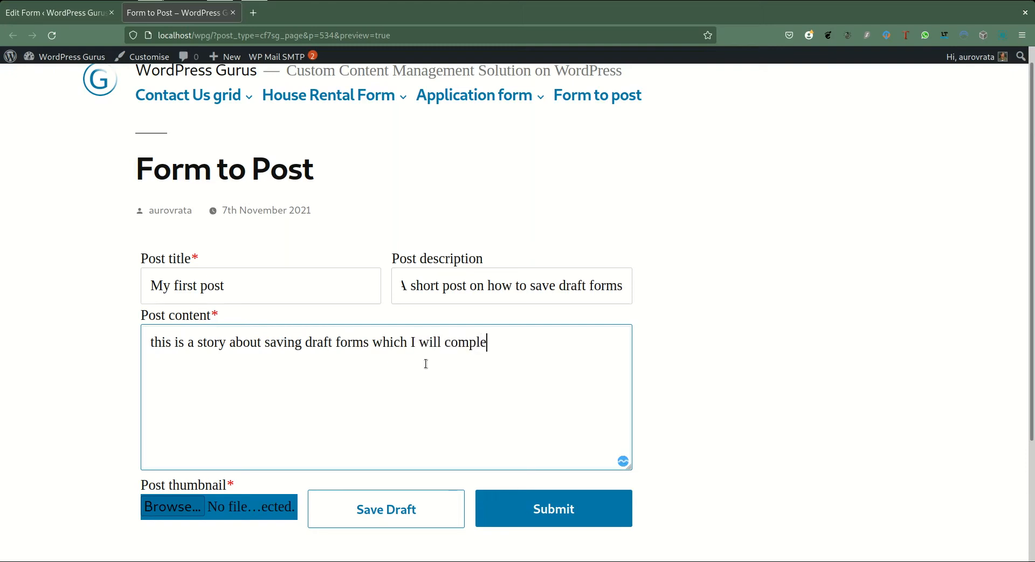
type("te at a later date")
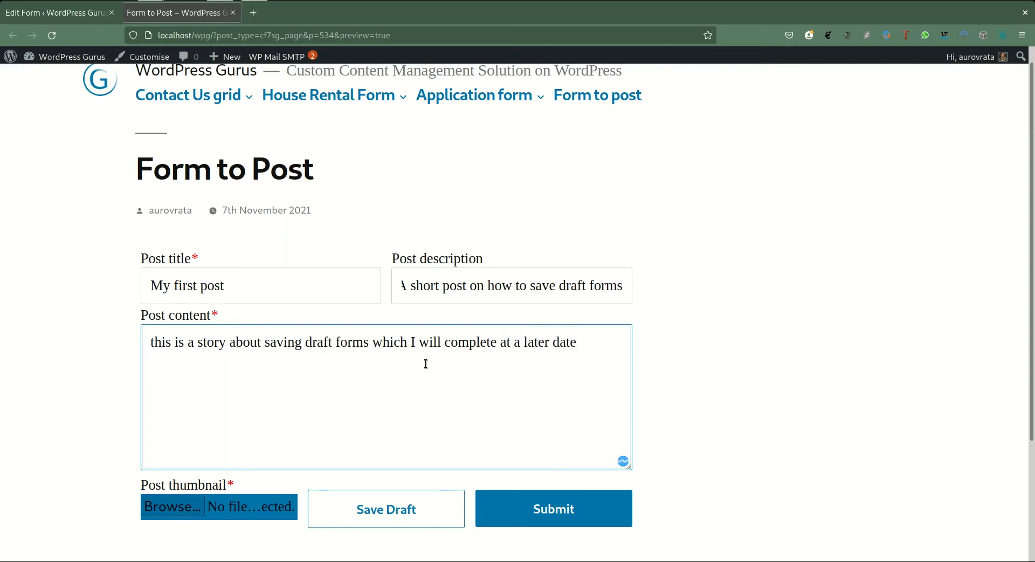
type("...")
scroll(810, 354, "down", 2)
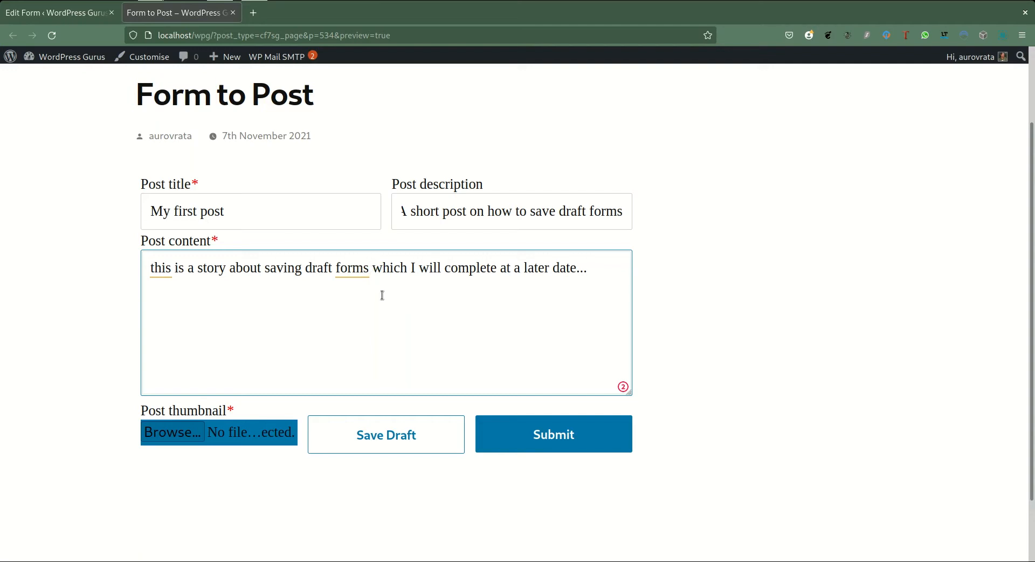
key("BackSpace")
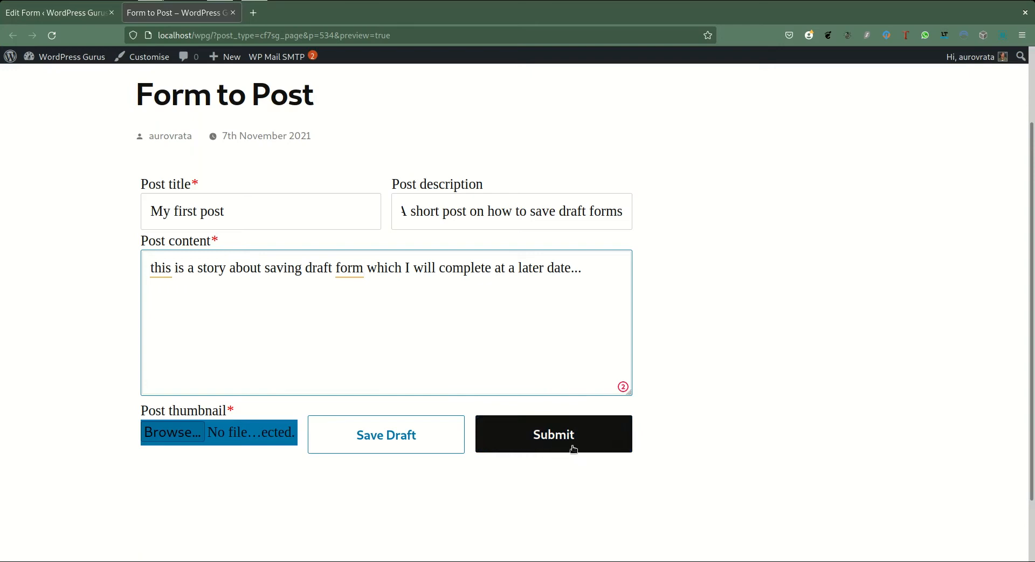
Try to save the filled-in form as a draft and copy the post content text.
left_click(403, 446)
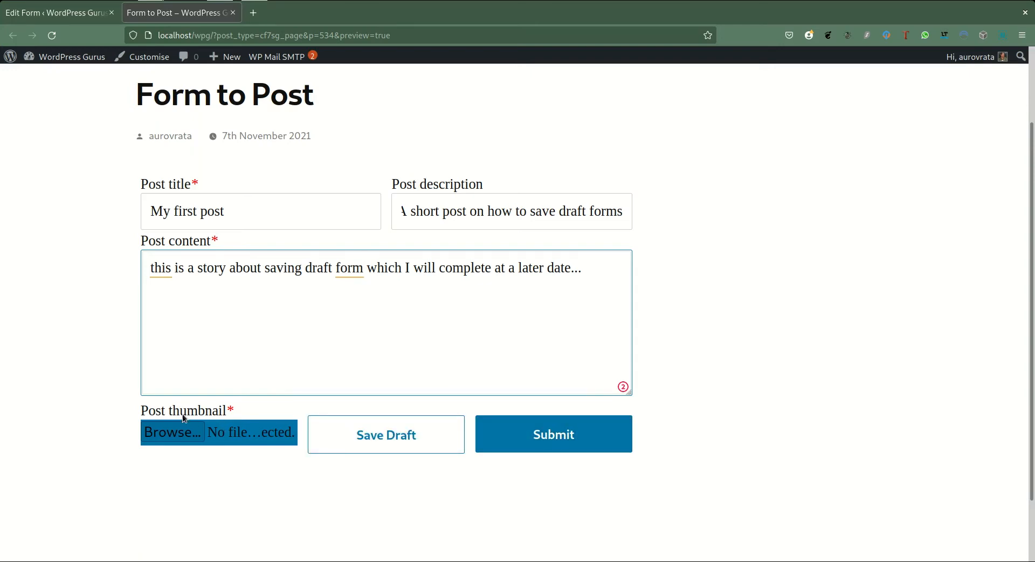
left_click(374, 443)
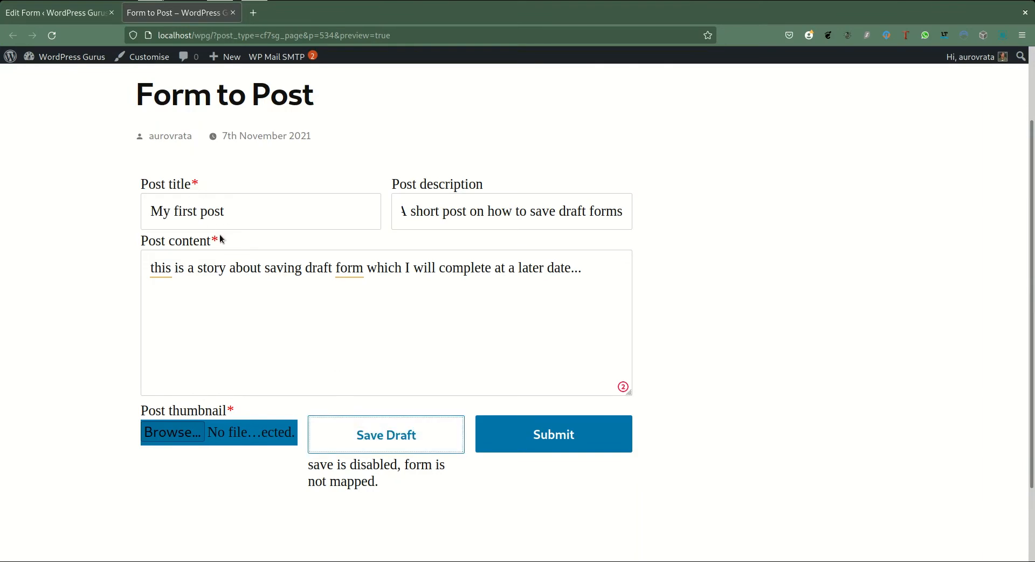
left_click(411, 271)
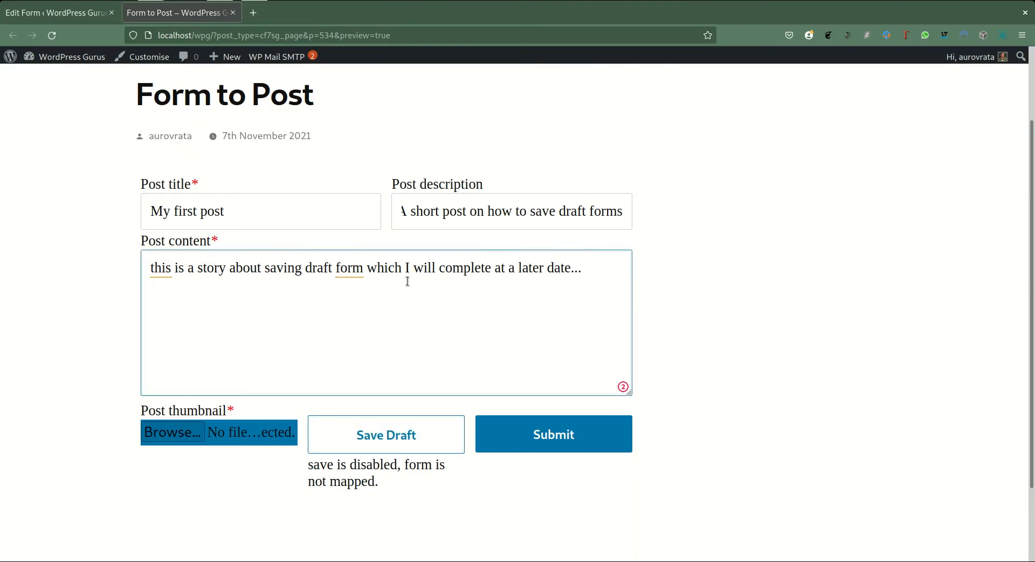
key("ctrl+a")
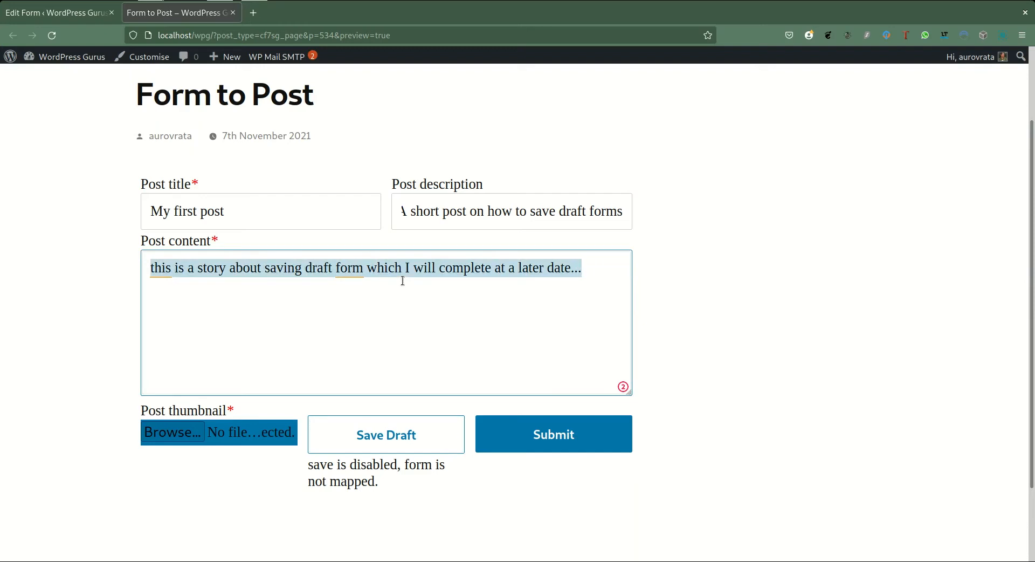
Check that the post mapping is live in the form's Form to post settings and reload the form preview.
left_click(43, 13)
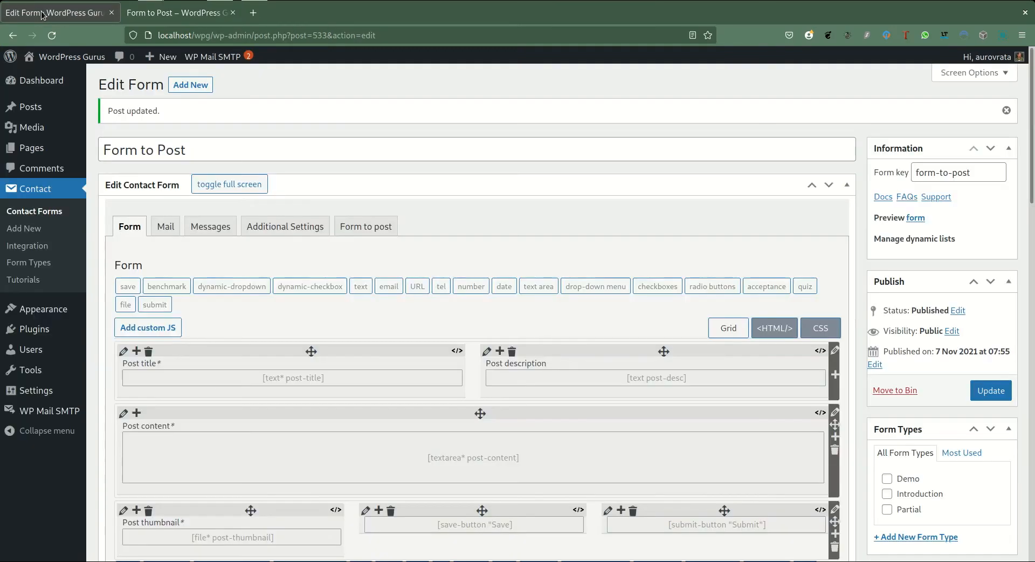
left_click(345, 227)
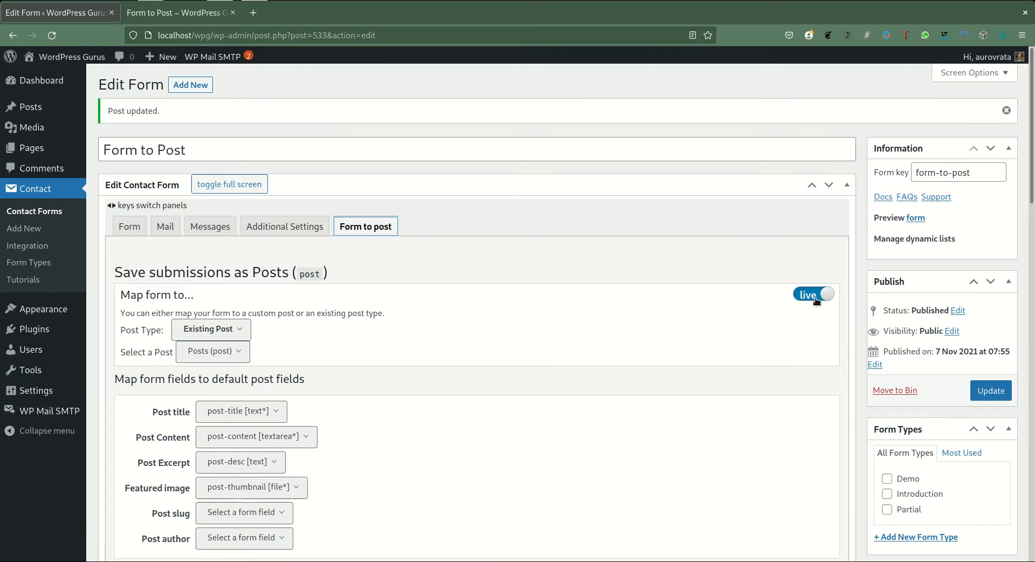
left_click(178, 13)
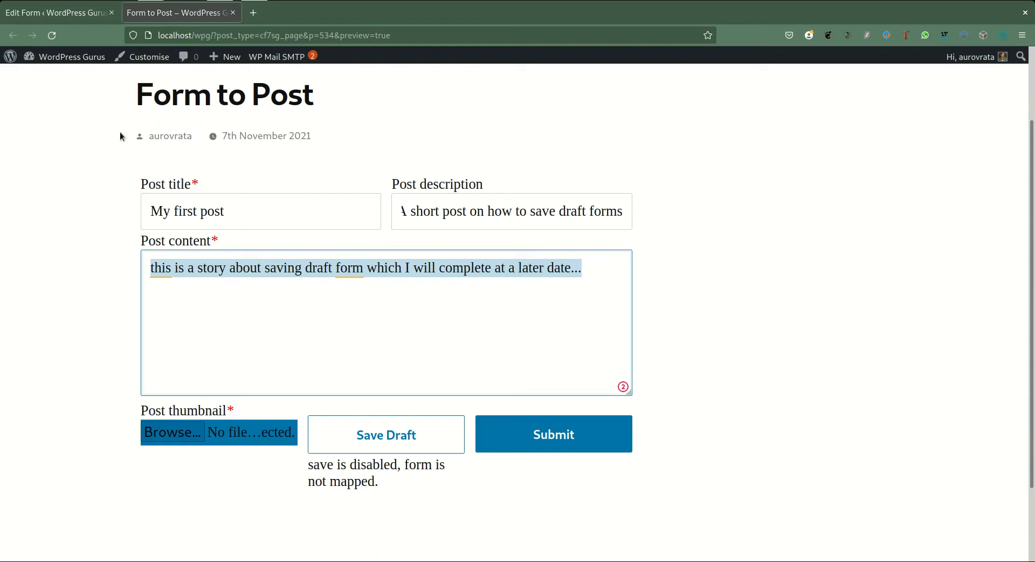
left_click(53, 37)
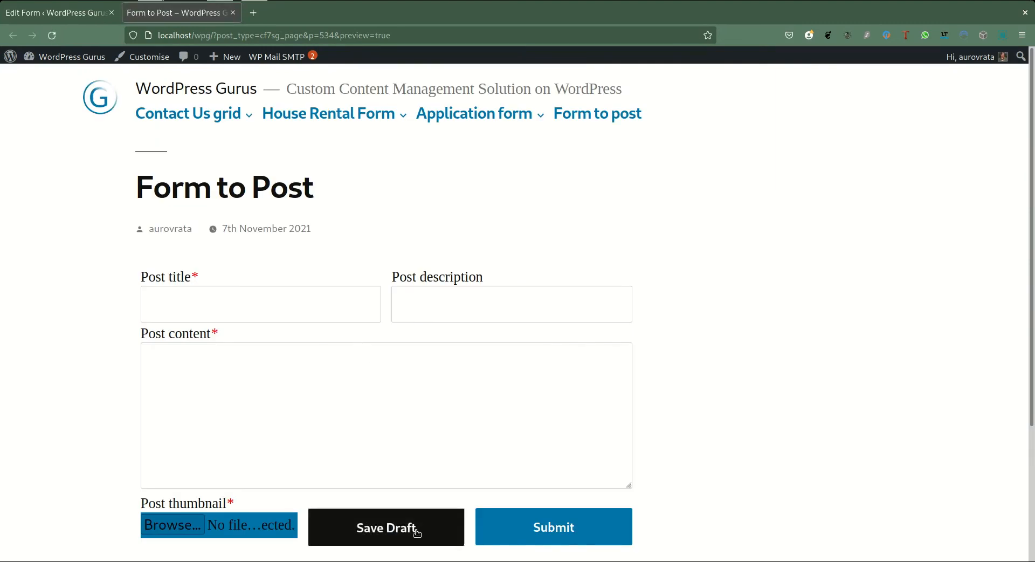
Fill in the title "A simple post", the description "A short post on how to save draft forms" and the copied story text as content.
left_click(309, 304)
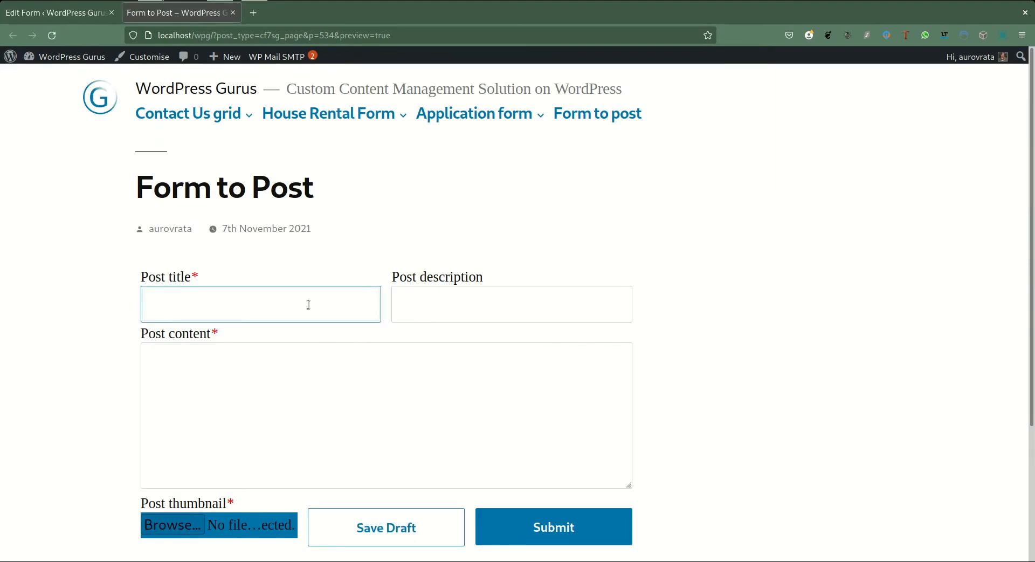
type("A")
key("BackSpace")
left_click(308, 304)
left_click(308, 304)
type("A simple post")
key("Tab")
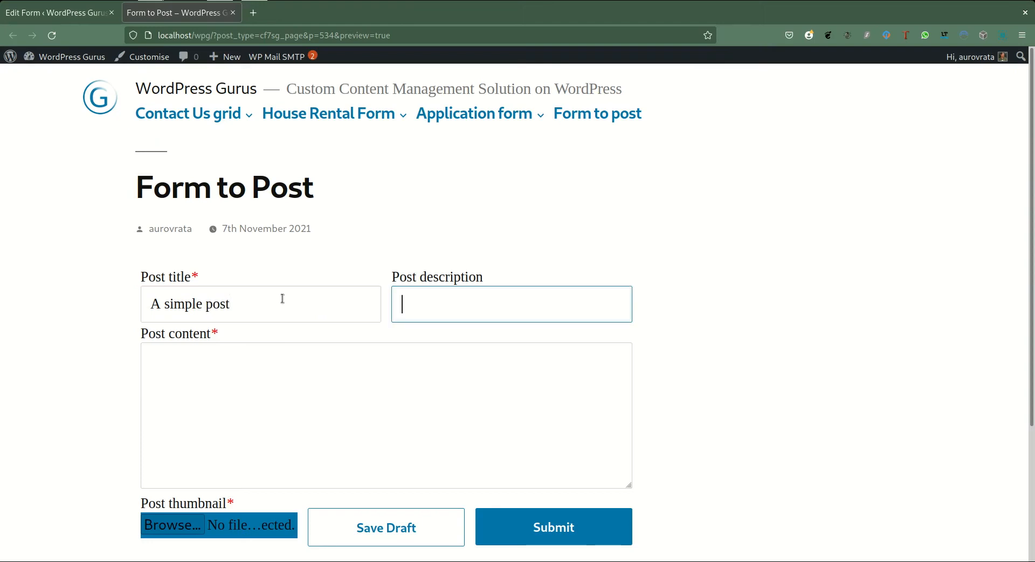
type("A")
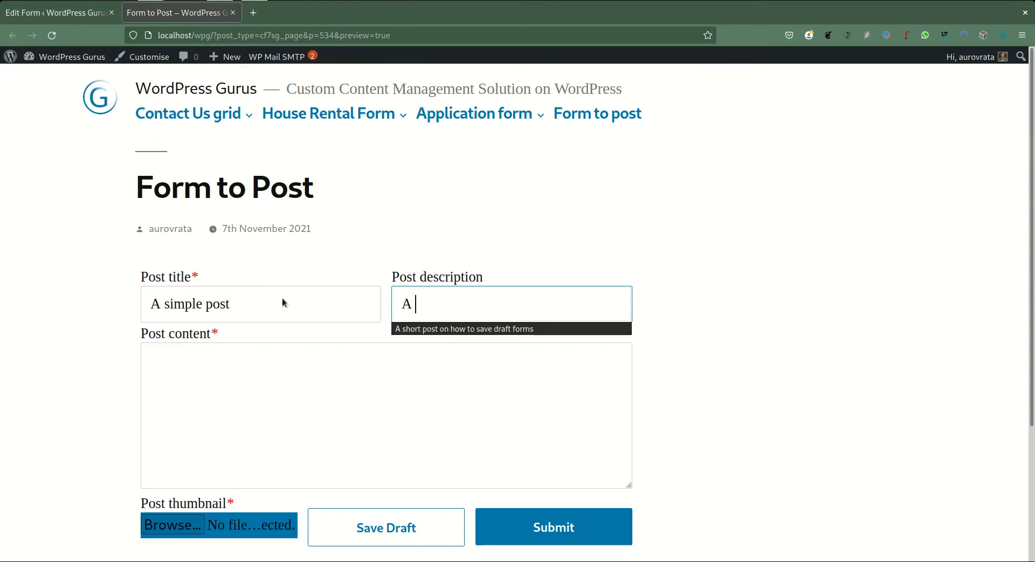
left_click(465, 329)
left_click(462, 357)
type("this is a story about saving draft form which I will complete at a later date...")
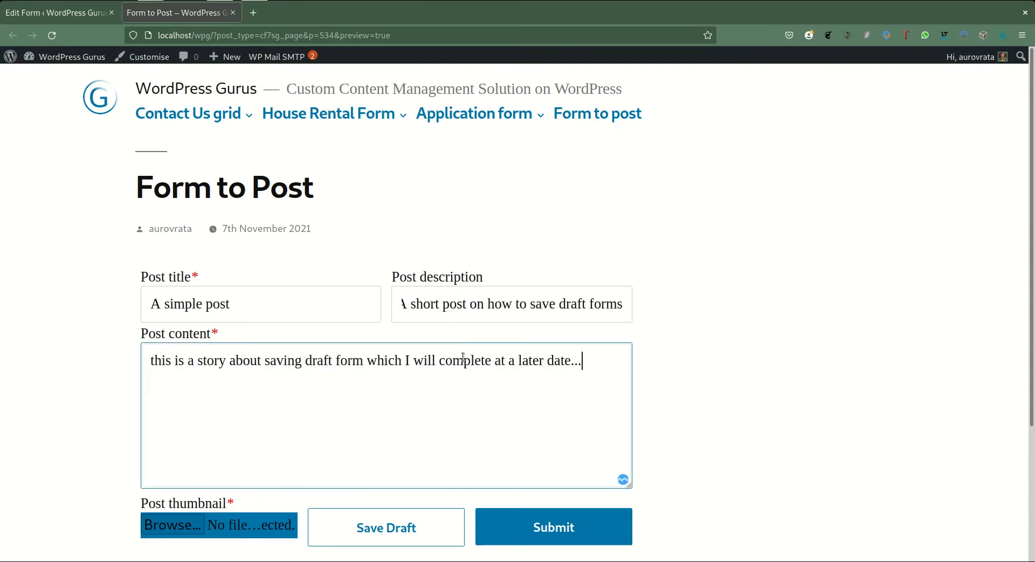
Save the form as a draft and try submitting it without a post thumbnail.
left_click(397, 532)
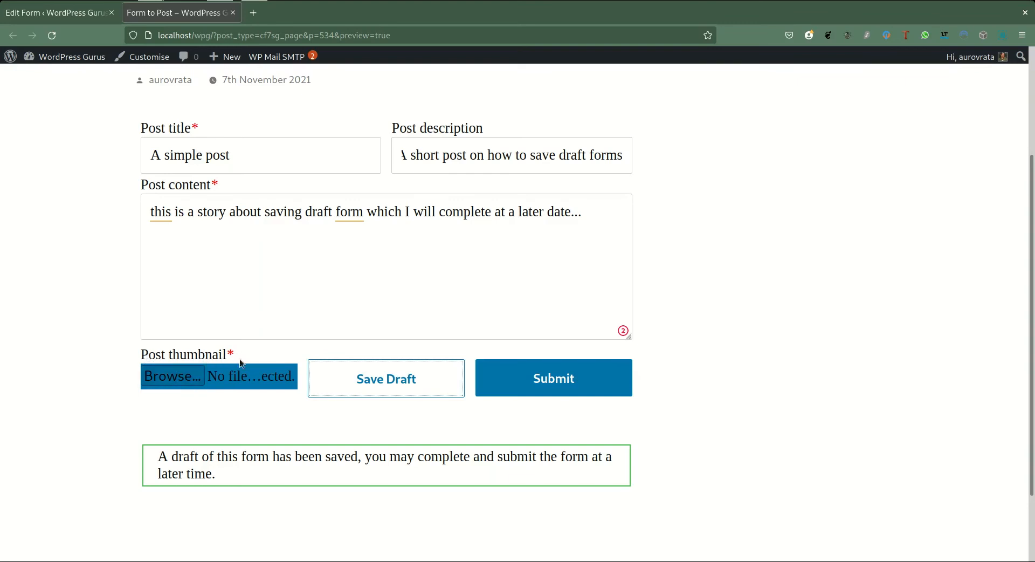
left_click(564, 386)
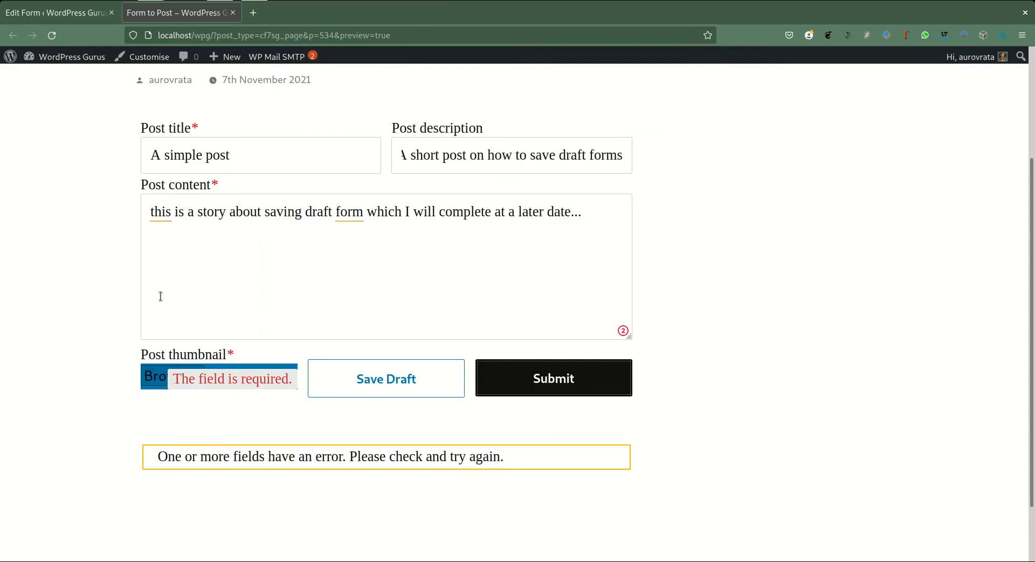
Open the "A simple post" draft from the WordPress posts list and review its content and Submitted form setting.
left_click(59, 13)
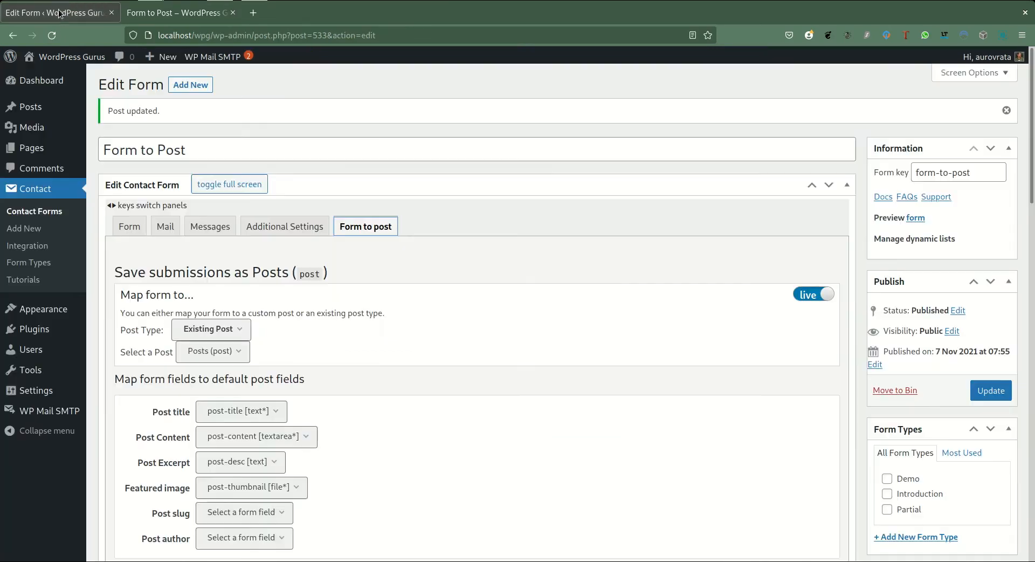
left_click(39, 109)
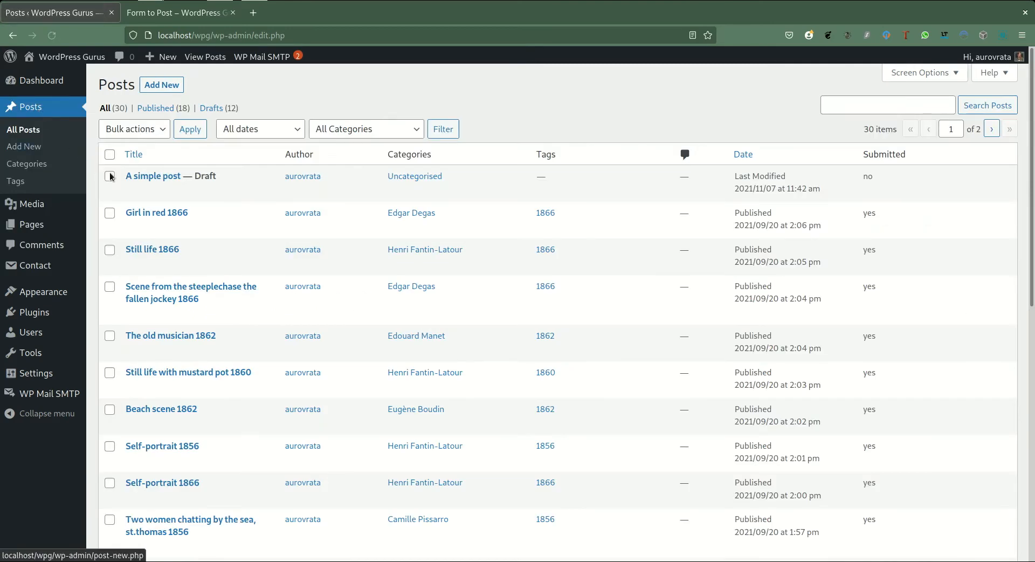
left_click(156, 177)
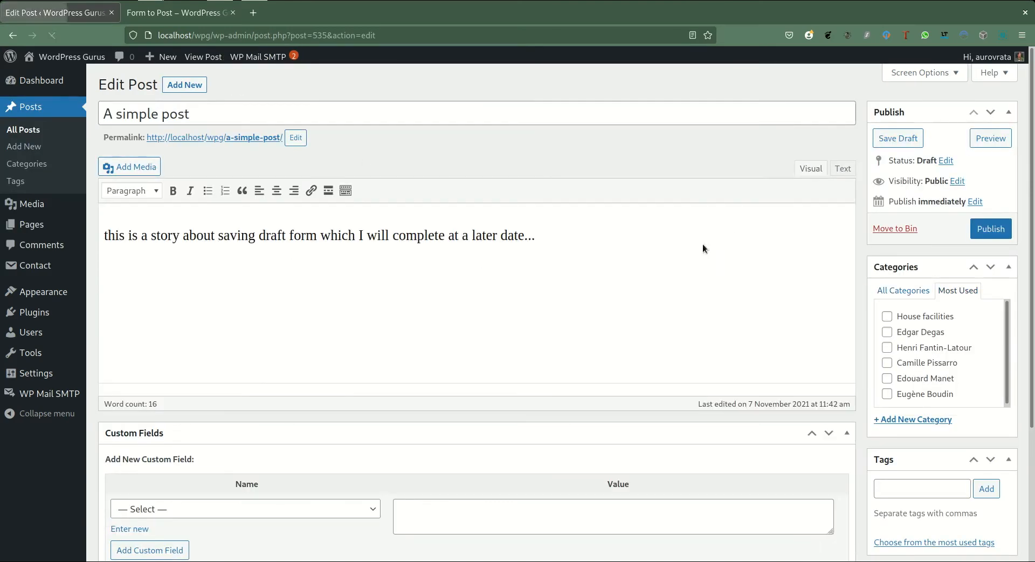
scroll(672, 249, "down", 2)
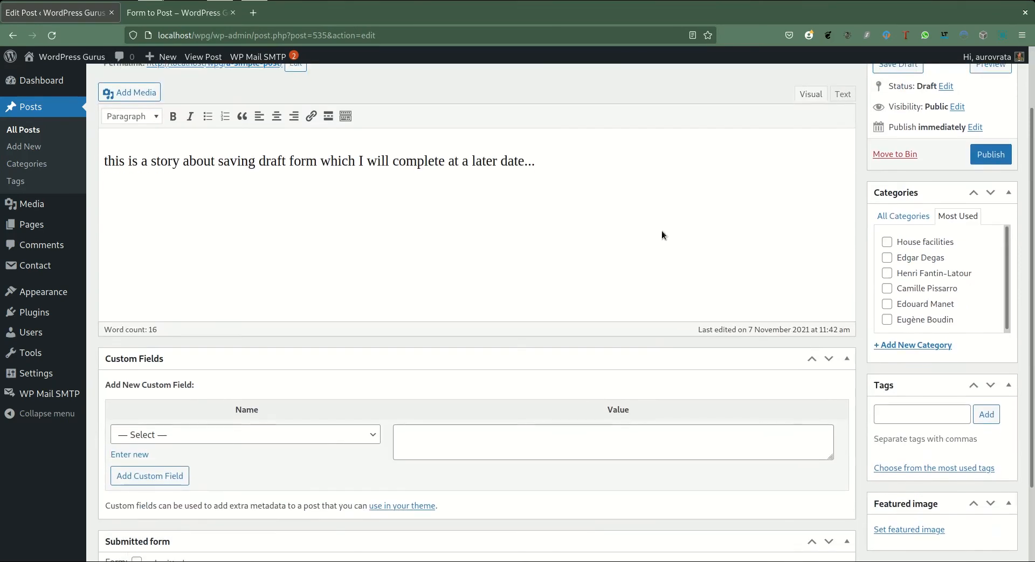
scroll(661, 232, "down", 2)
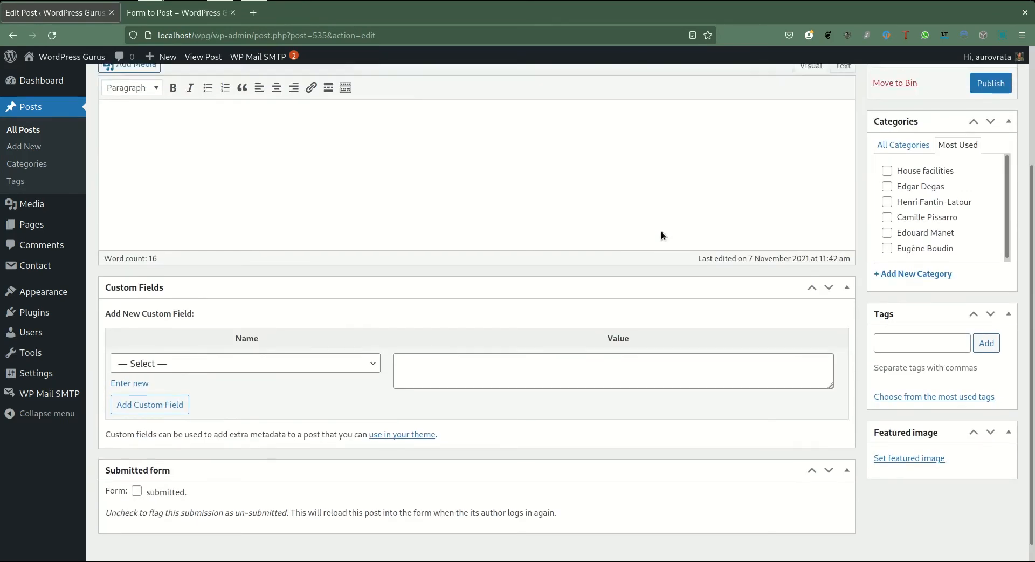
Show the Excerpt box on the post edit screen and check the saved excerpt against the form's description.
scroll(661, 230, "up", 5)
left_click(910, 76)
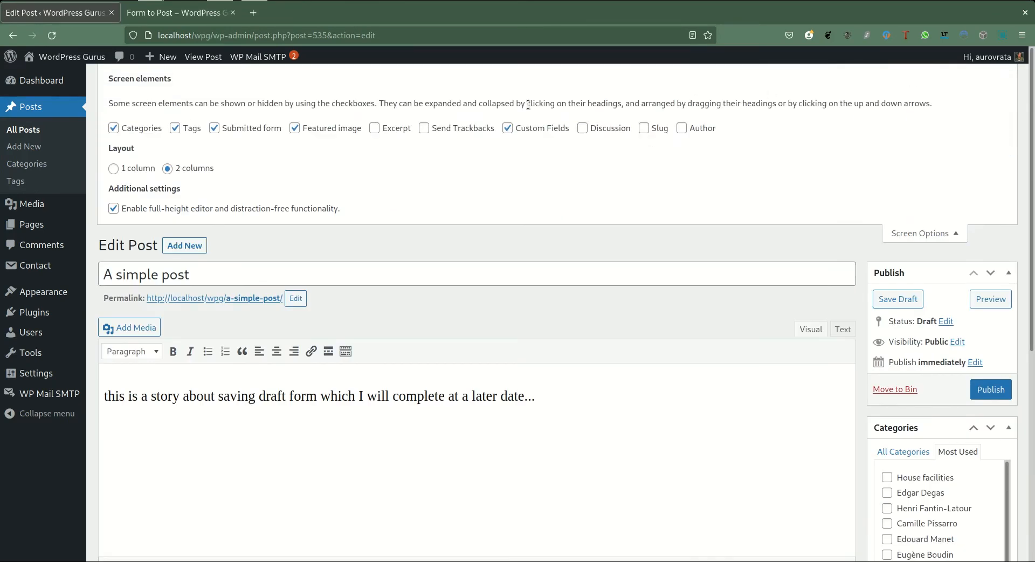
left_click(375, 129)
left_click(925, 232)
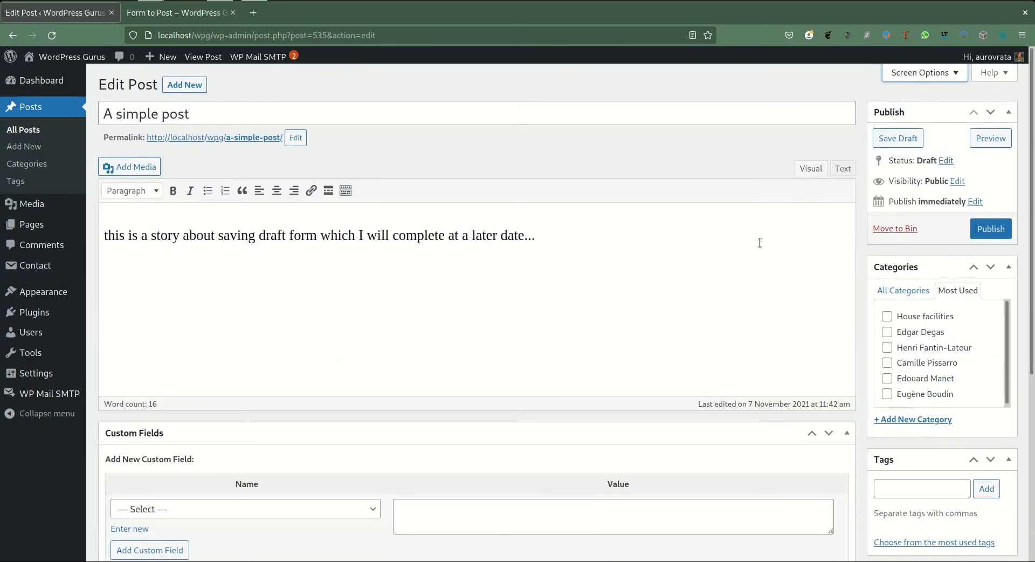
scroll(736, 231, "down", 5)
scroll(735, 233, "down", 1)
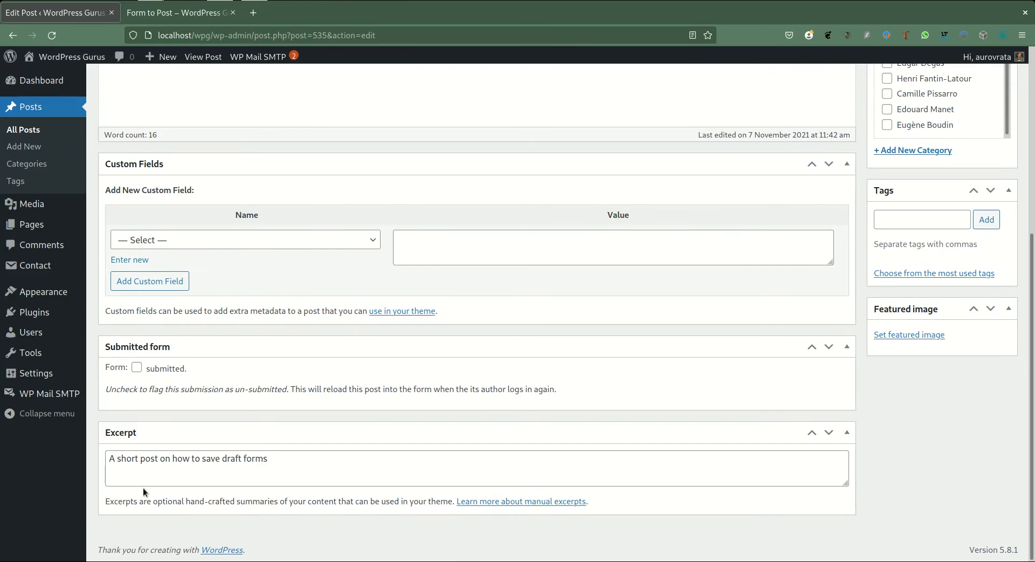
left_click_drag(105, 458, 367, 469)
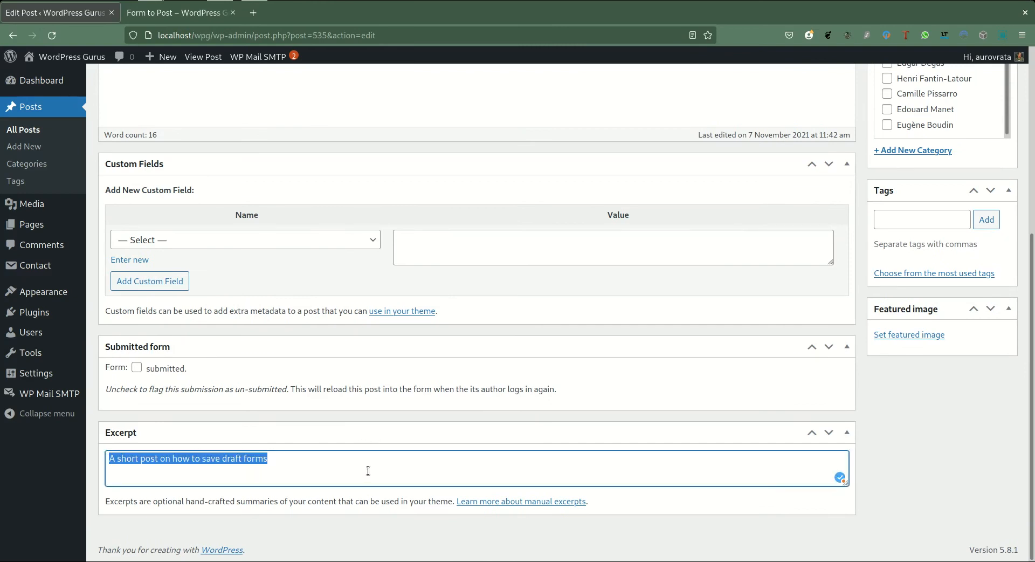
scroll(387, 466, "up", 5)
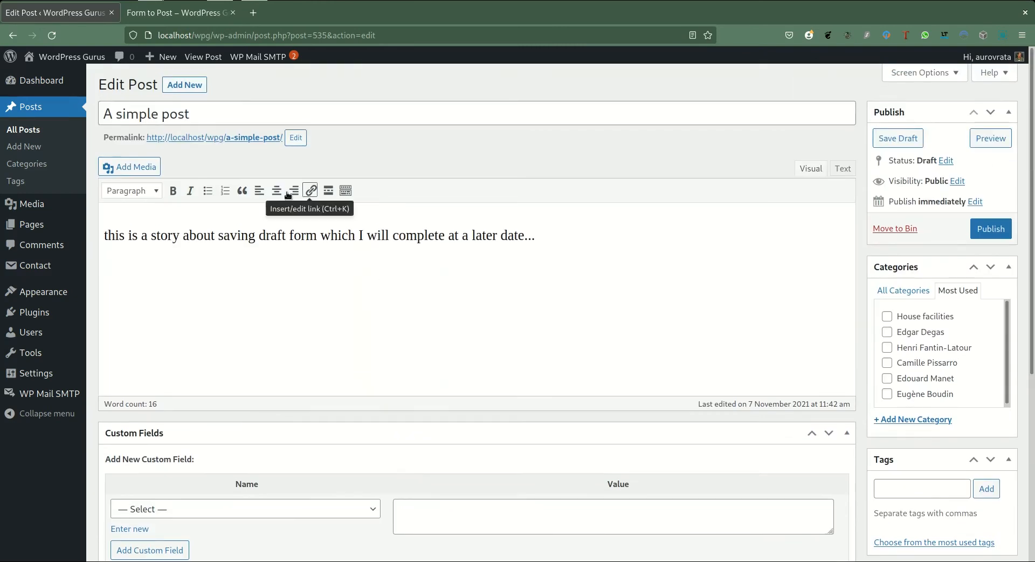
scroll(390, 252, "down", 2)
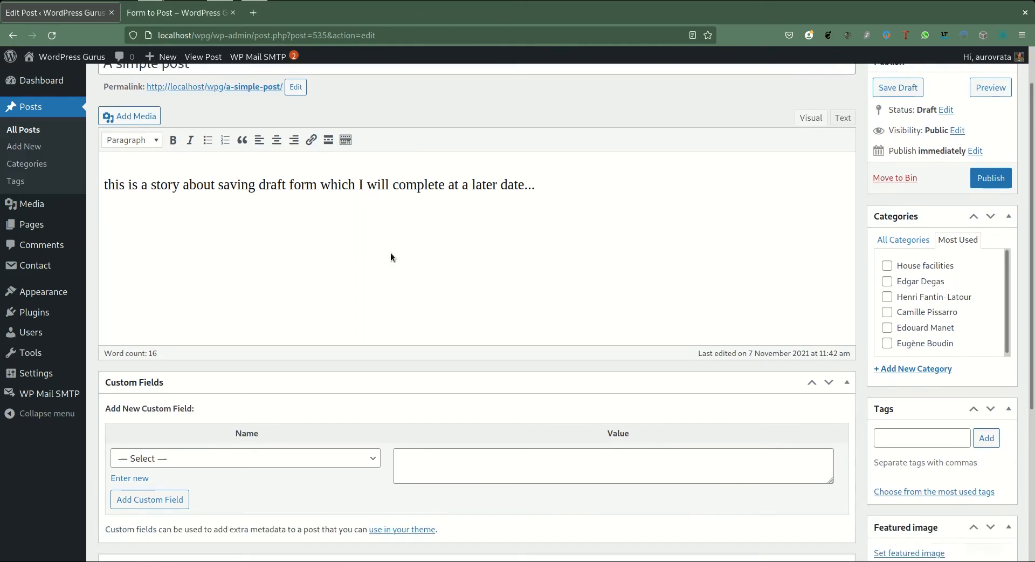
scroll(388, 248, "down", 4)
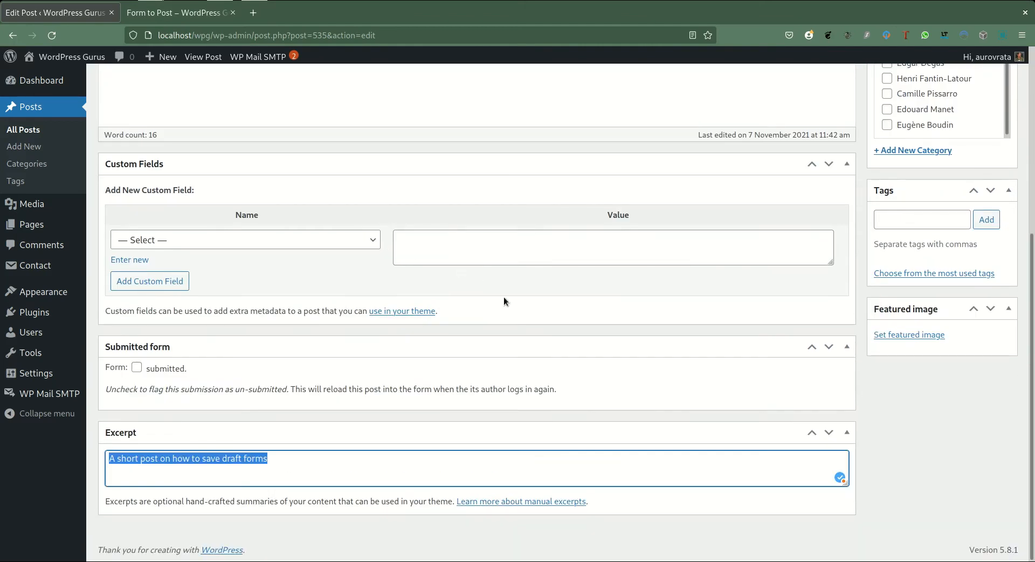
Show the Author box on the post edit screen and check which author is assigned to the draft.
scroll(509, 305, "up", 5)
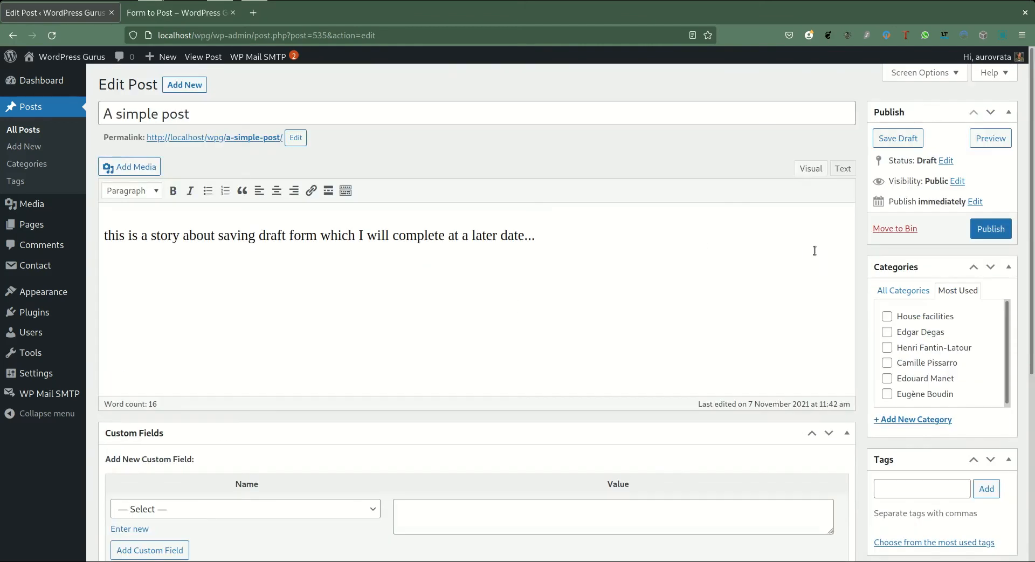
left_click(923, 72)
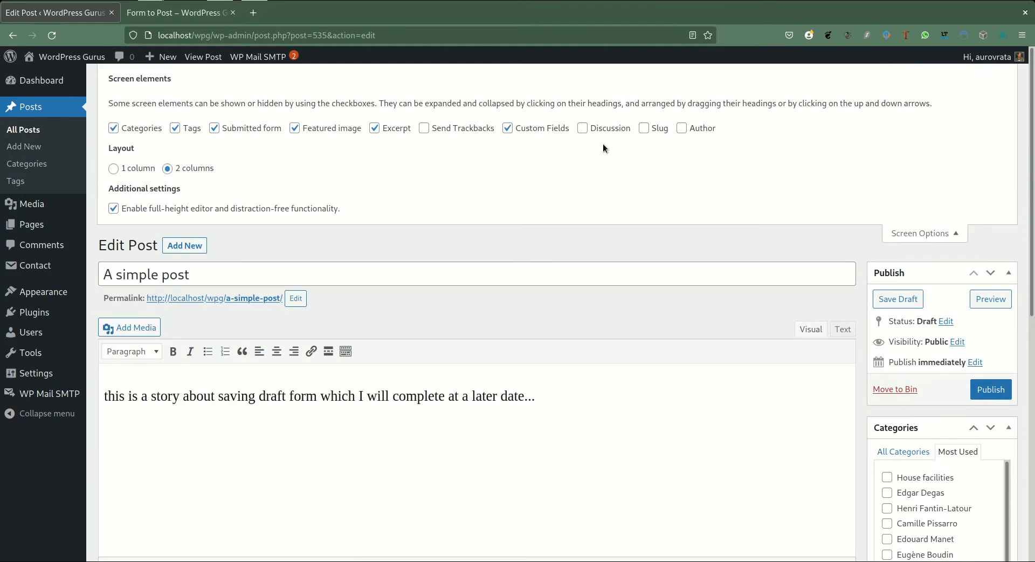
left_click(681, 129)
scroll(922, 246, "down", 10)
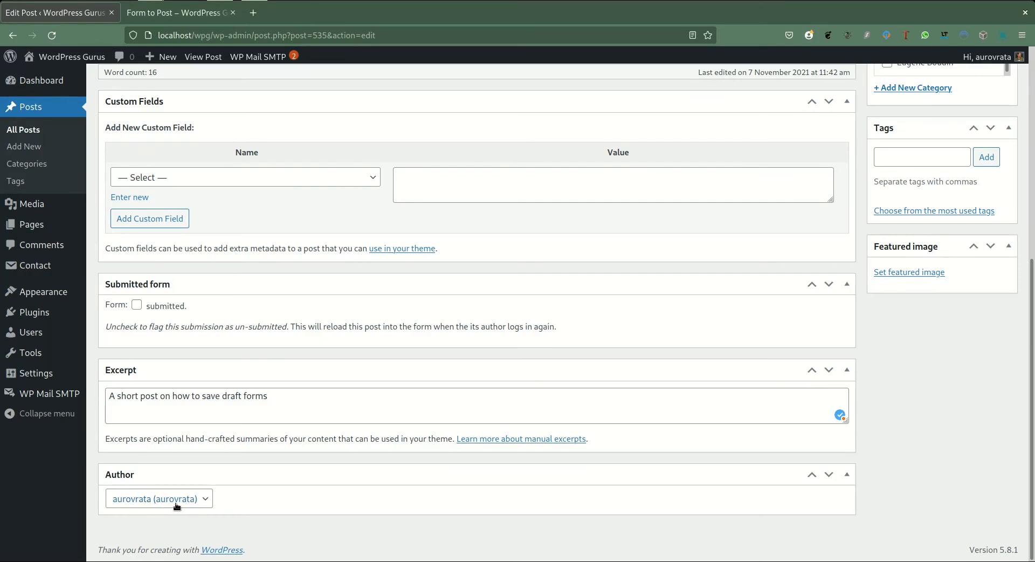
Return to the posts list and examine the CF7 >> Post option in the Quick Edit settings of "A simple post".
scroll(176, 505, "up", 6)
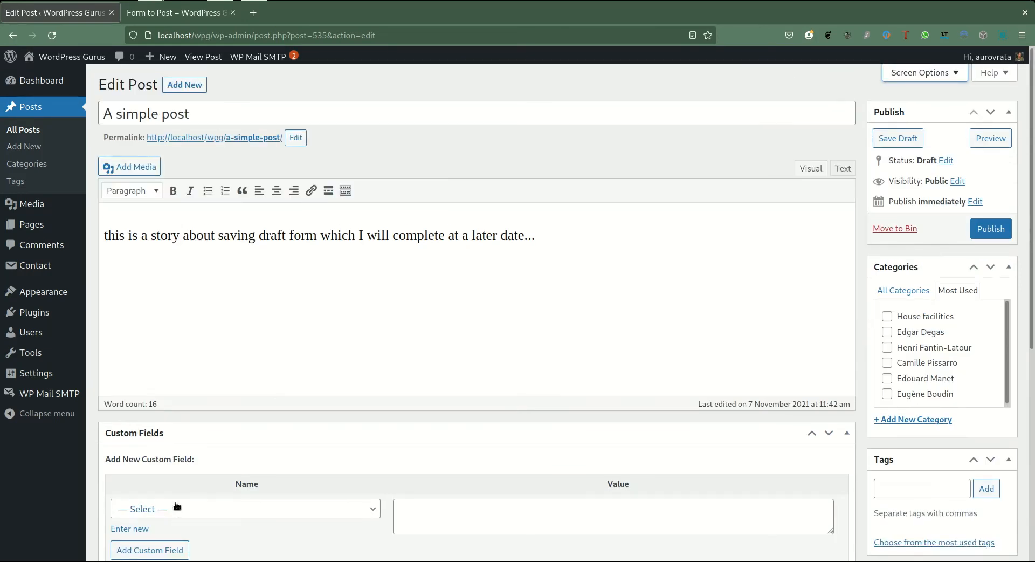
left_click(31, 129)
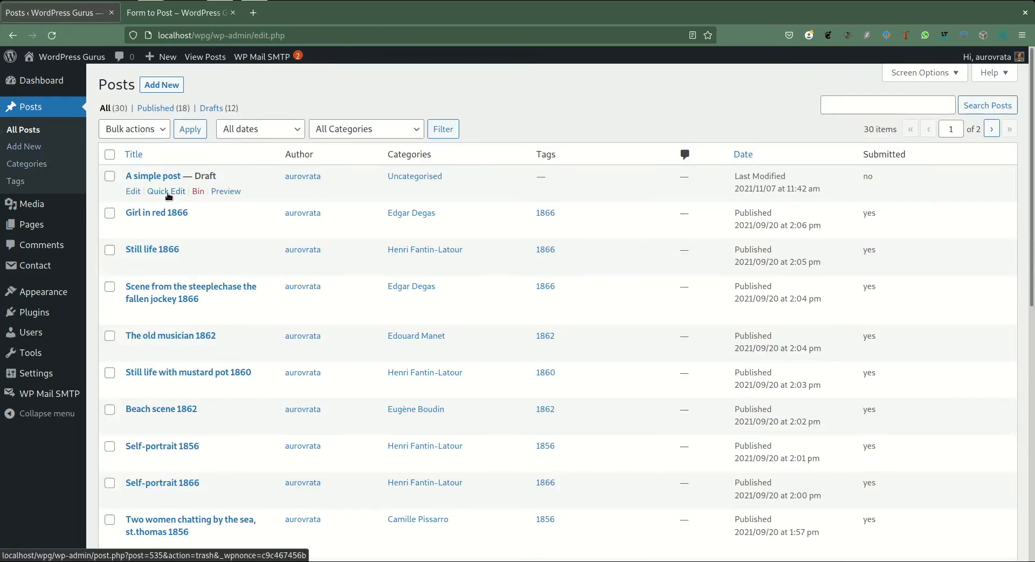
left_click(169, 192)
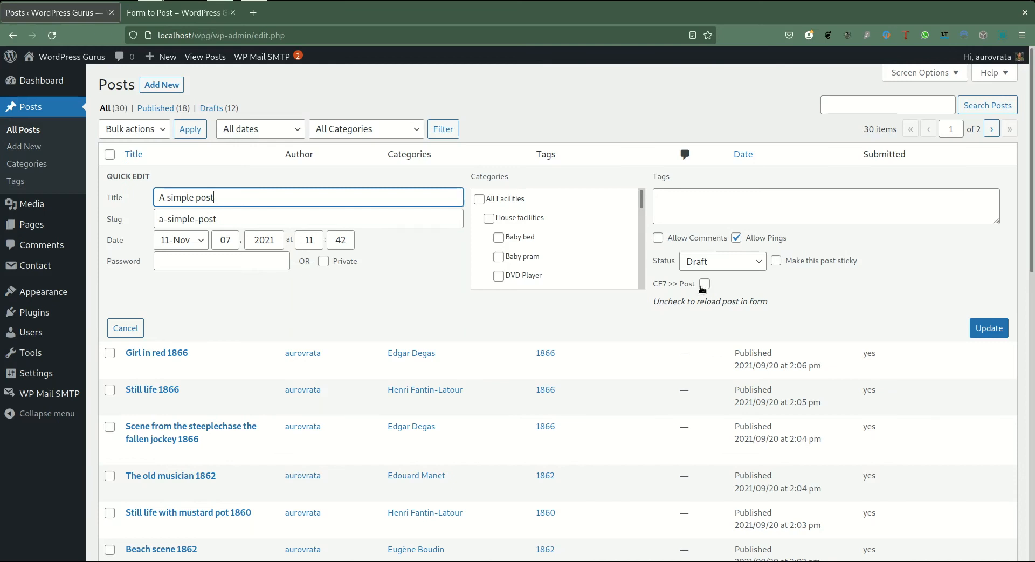
Examine the CF7 >> Post option in the Quick Edit settings of the "CF7 2 Post" draft, and close them without saving.
scroll(233, 297, "down", 3)
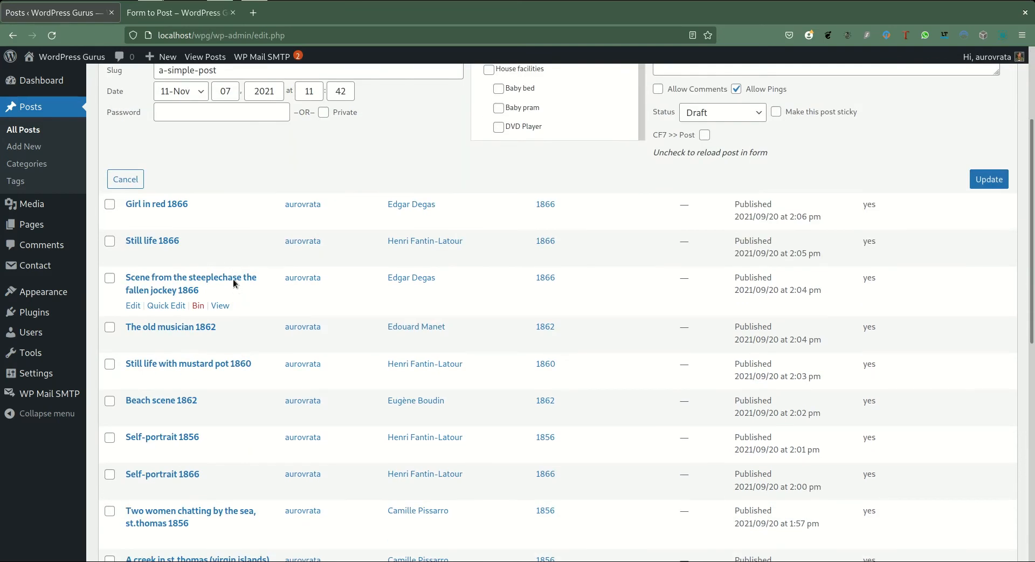
scroll(181, 242, "down", 7)
scroll(181, 241, "down", 2)
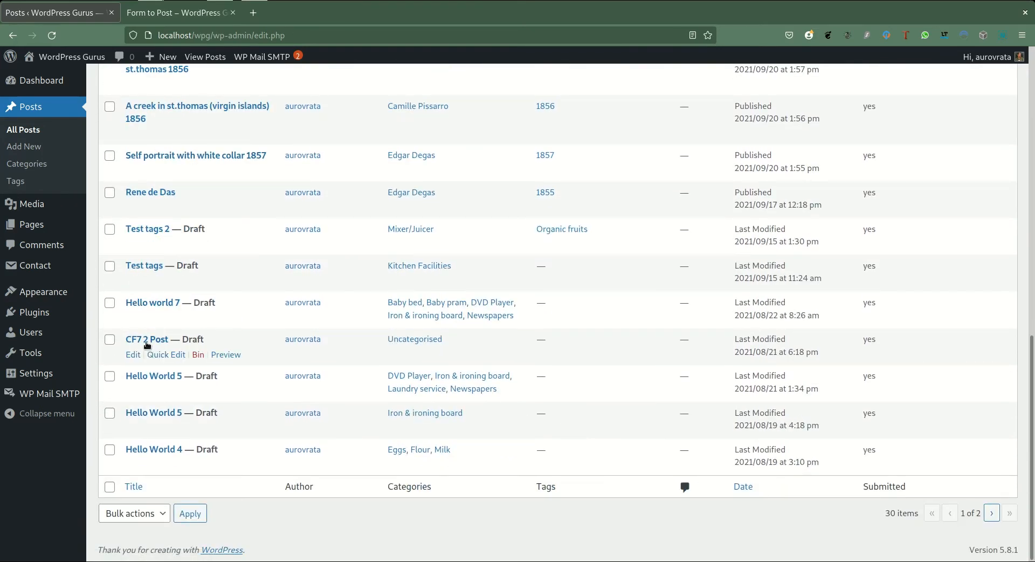
left_click(168, 356)
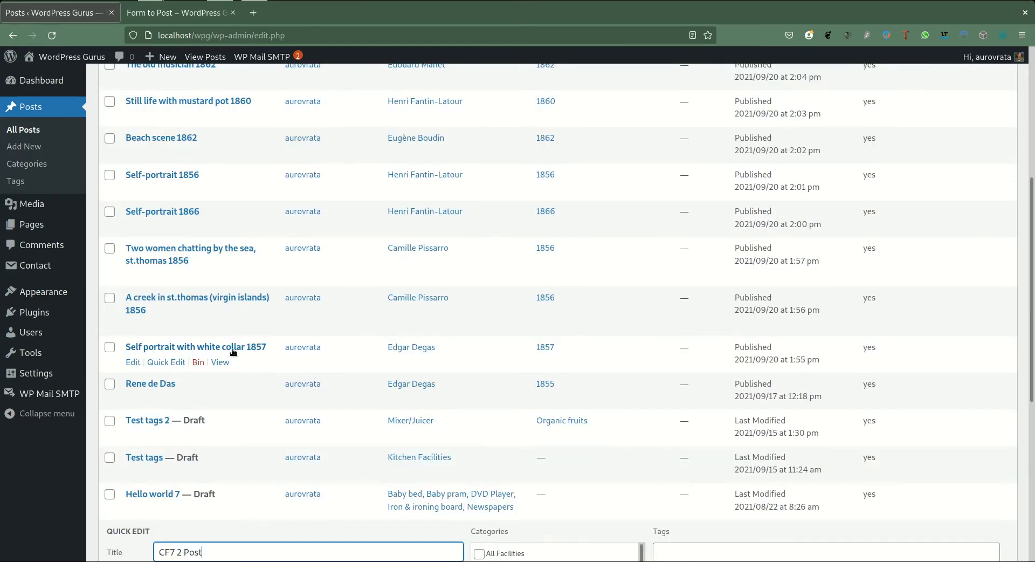
scroll(244, 341, "up", 3)
scroll(244, 342, "down", 4)
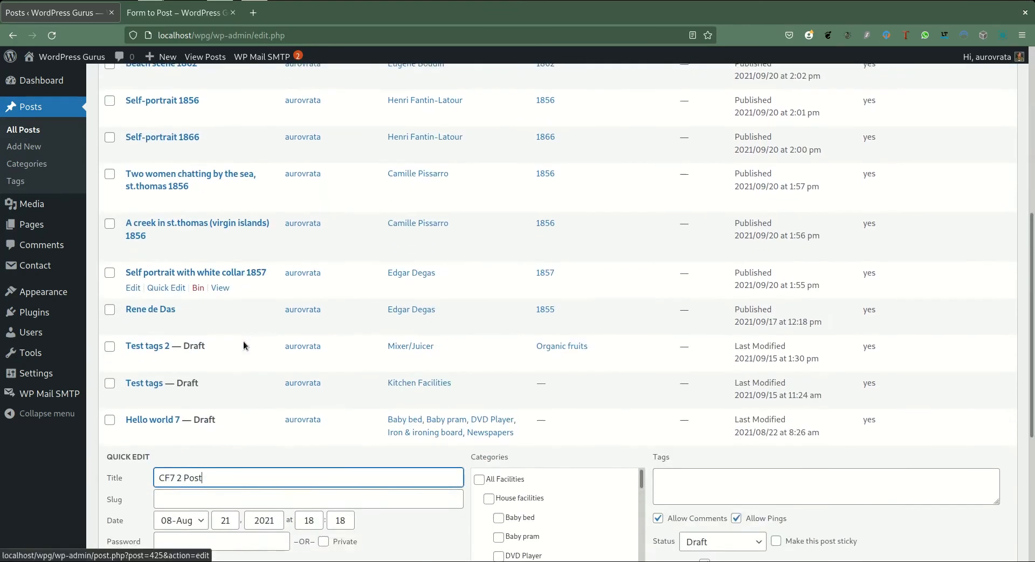
scroll(244, 345, "down", 3)
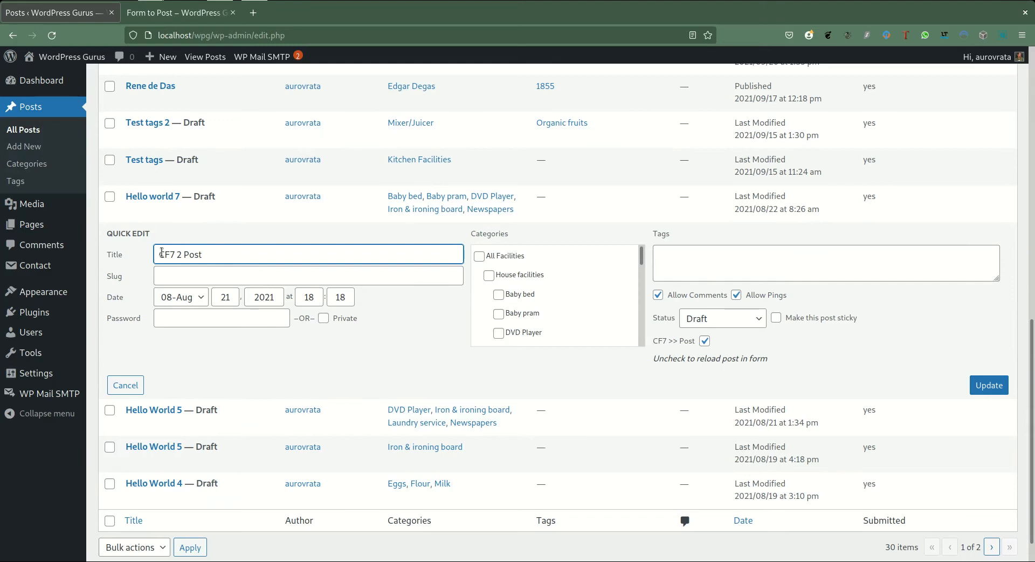
left_click_drag(157, 255, 211, 255)
left_click(127, 385)
Reopen the Quick Edit settings of "A simple post" and compare its CF7 >> Post option.
scroll(150, 485, "up", 10)
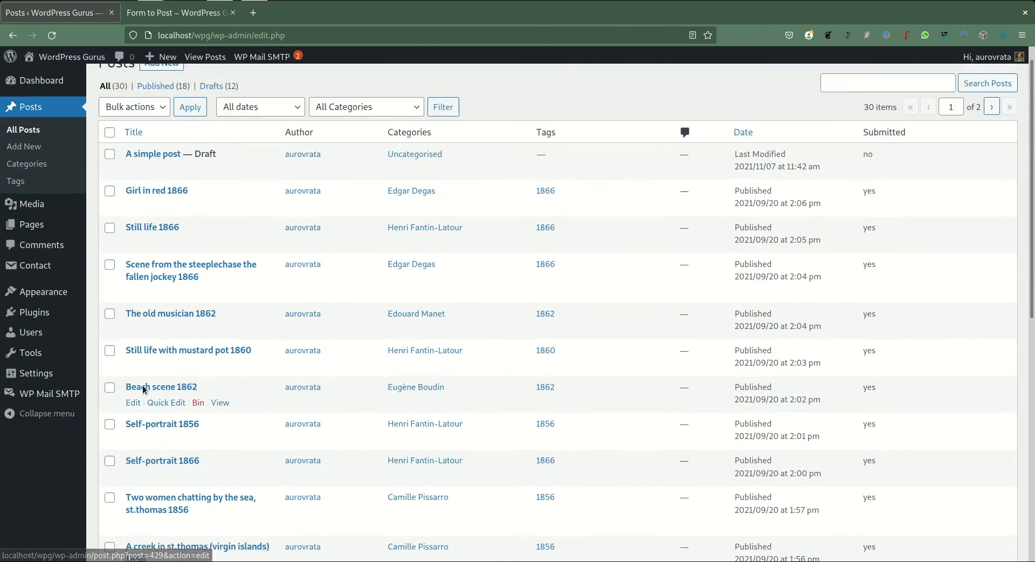
scroll(143, 388, "up", 1)
left_click(165, 191)
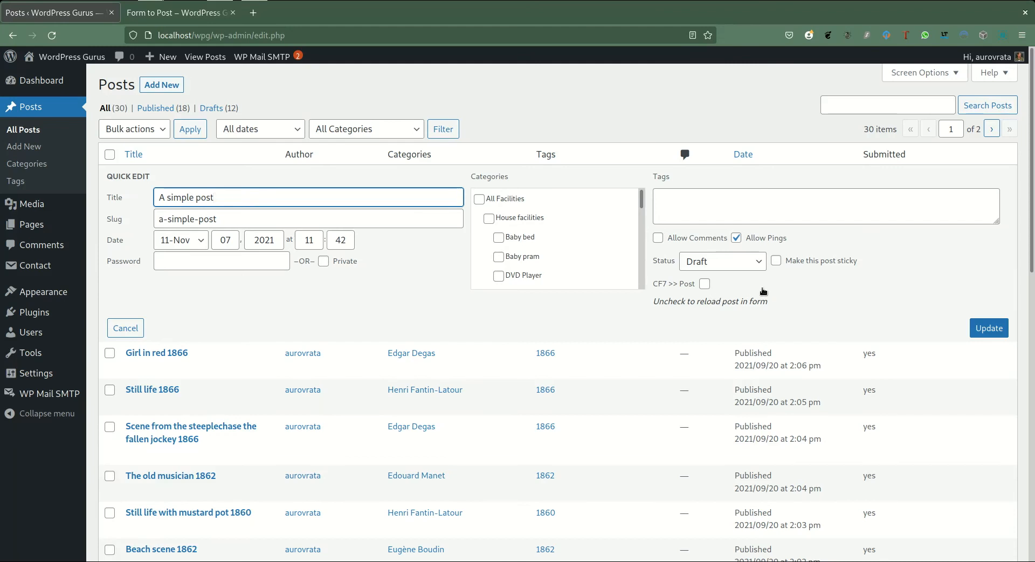
Reload the form page and inspect the HTML of the Draft Form to Post form, examining its hidden input fields.
left_click(173, 18)
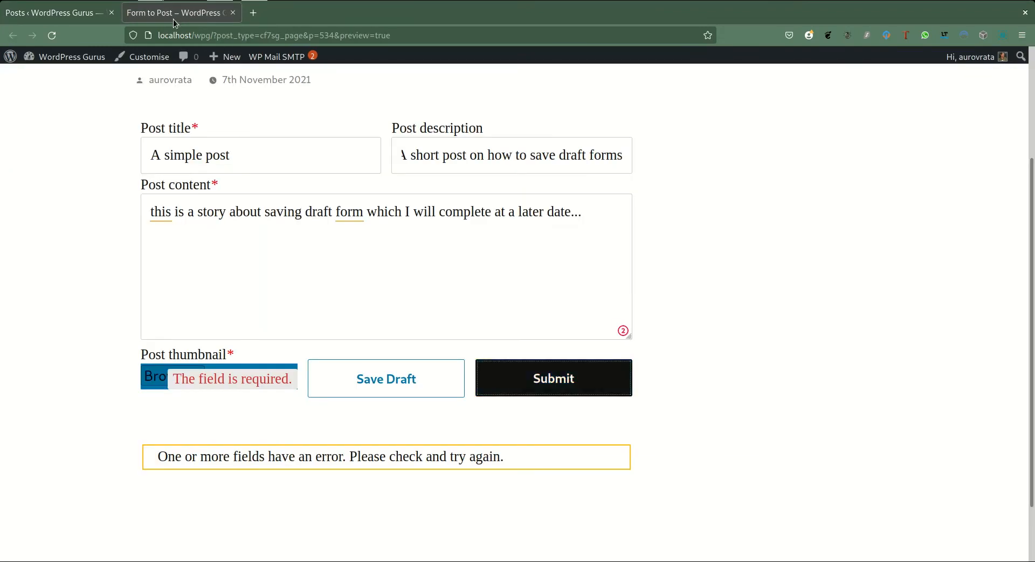
left_click(54, 38)
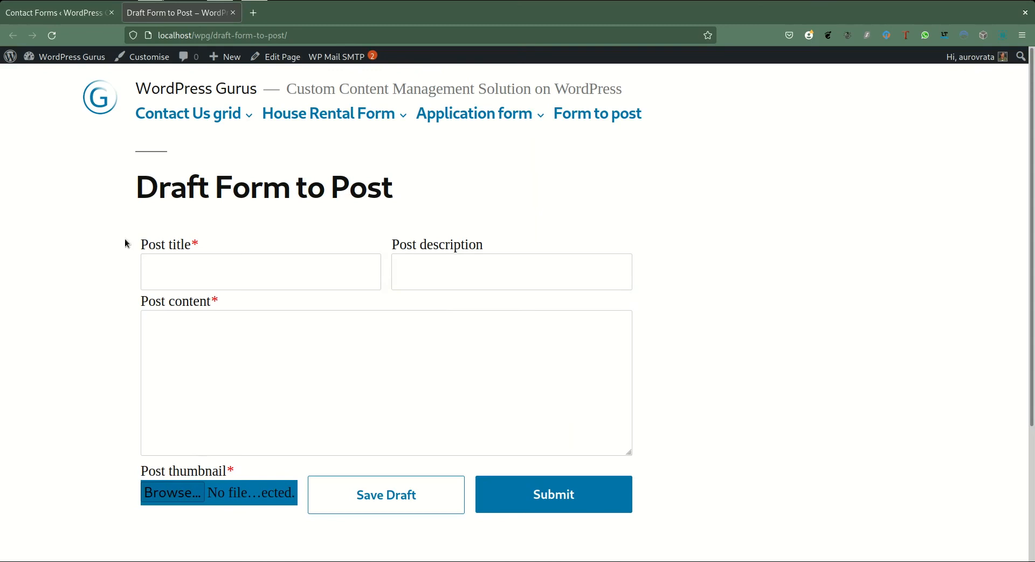
right_click(167, 241)
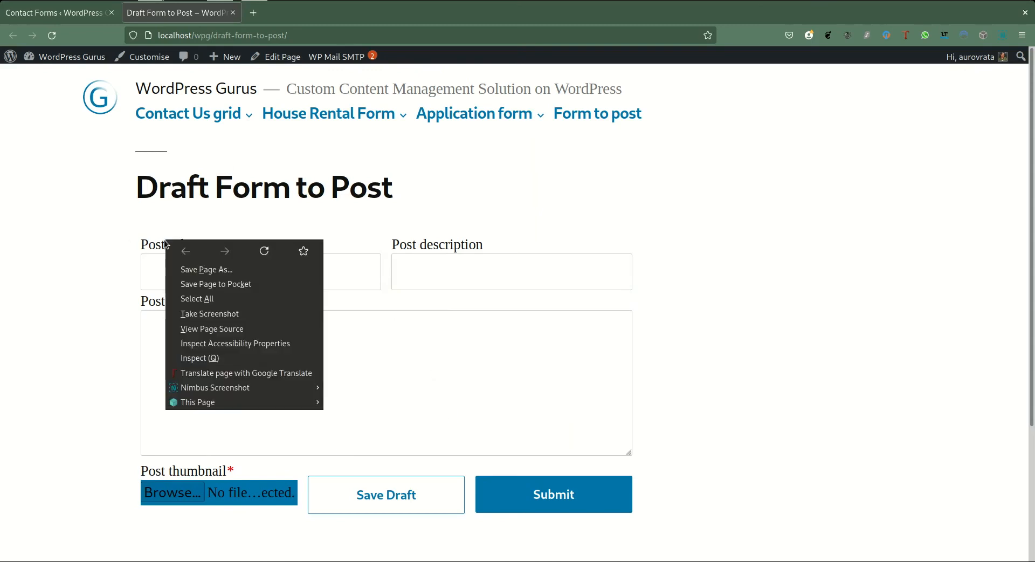
left_click(215, 359)
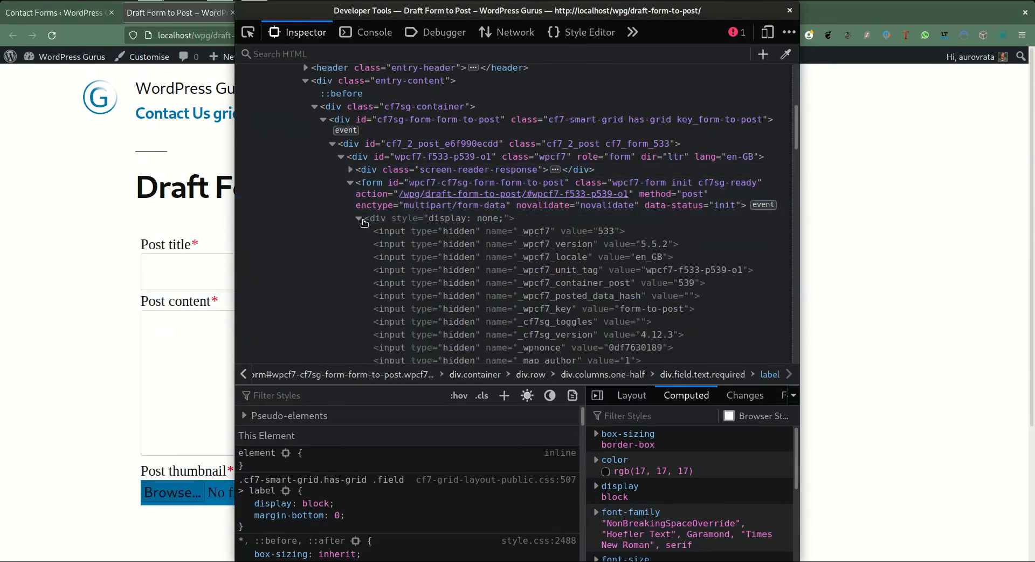
left_click(360, 218)
scroll(536, 181, "down", 5)
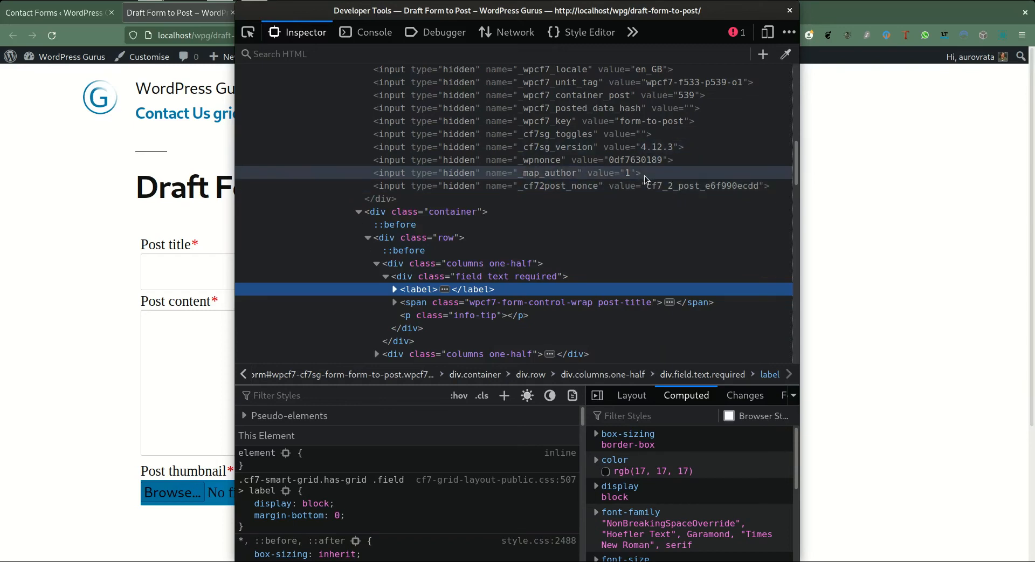
scroll(668, 107, "up", 3)
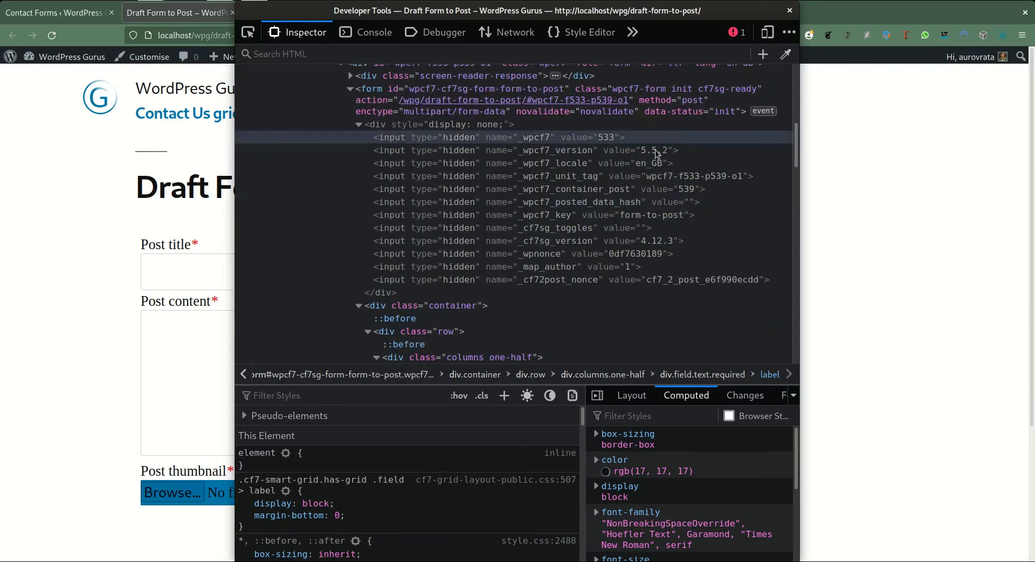
key("F12")
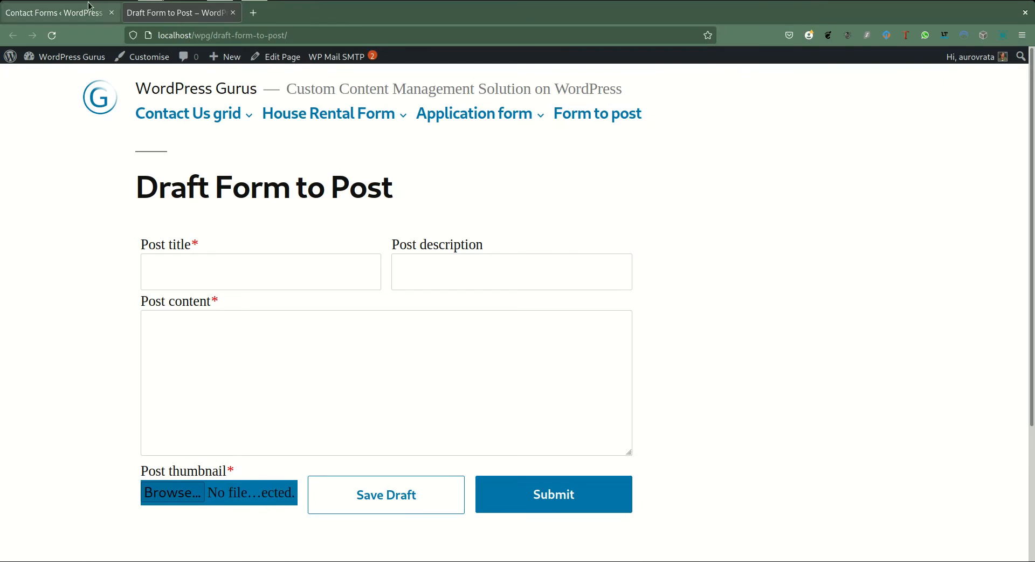
Open "A simple post" from the posts list and review its content, Submitted form setting, excerpt and featured image.
left_click(84, 19)
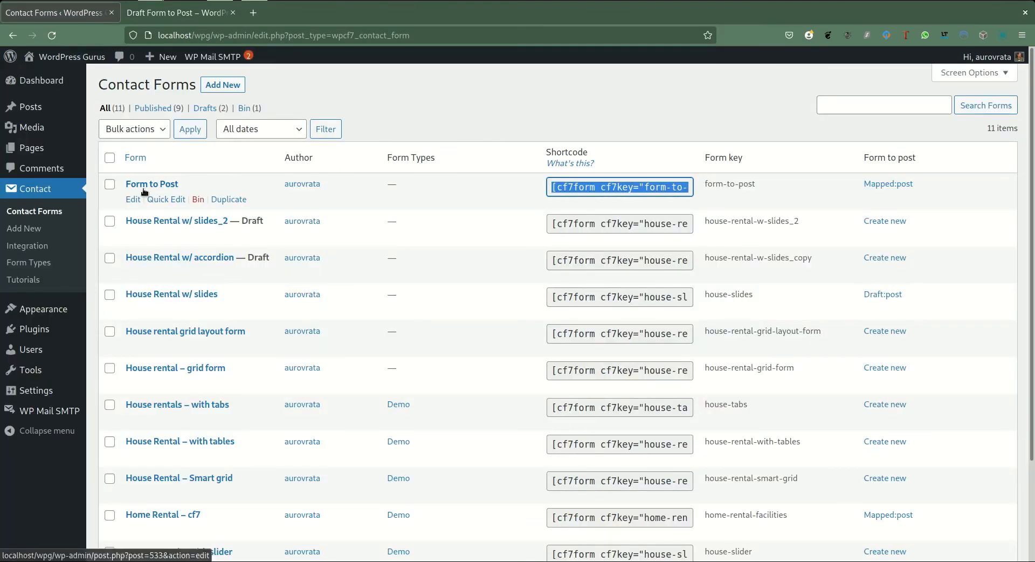
left_click(41, 110)
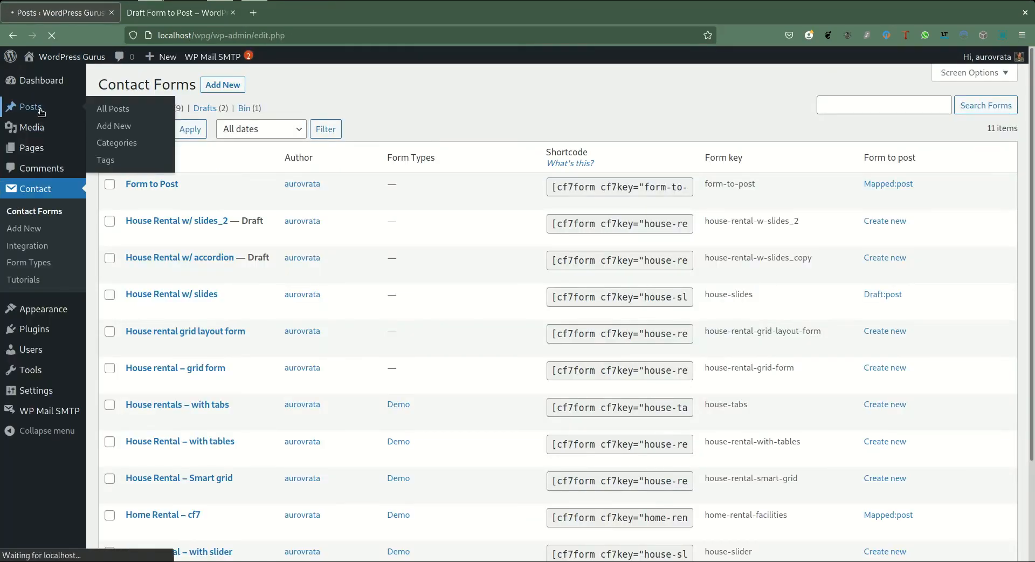
left_click(168, 177)
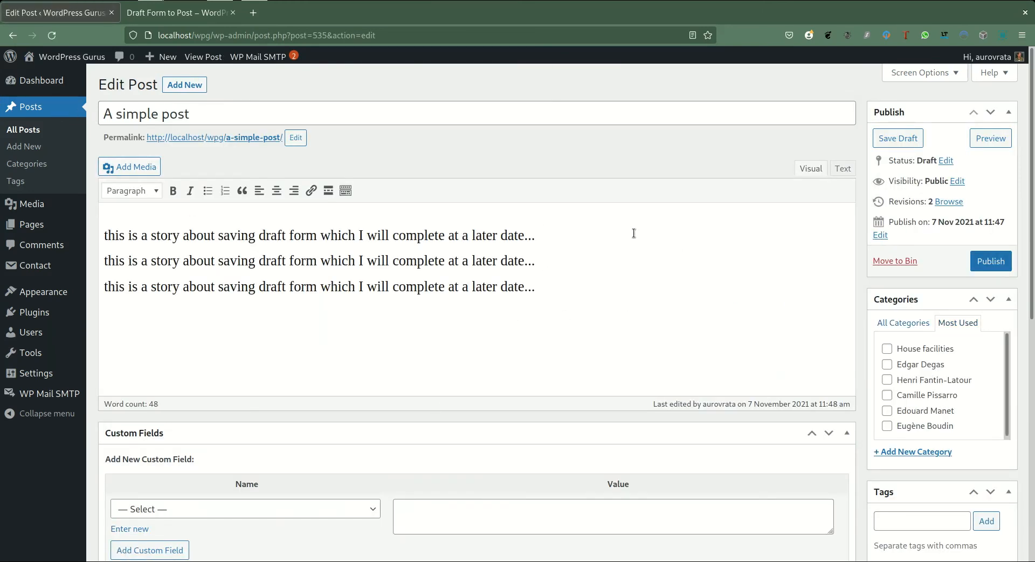
scroll(633, 233, "down", 1)
scroll(634, 233, "down", 4)
scroll(630, 227, "down", 8)
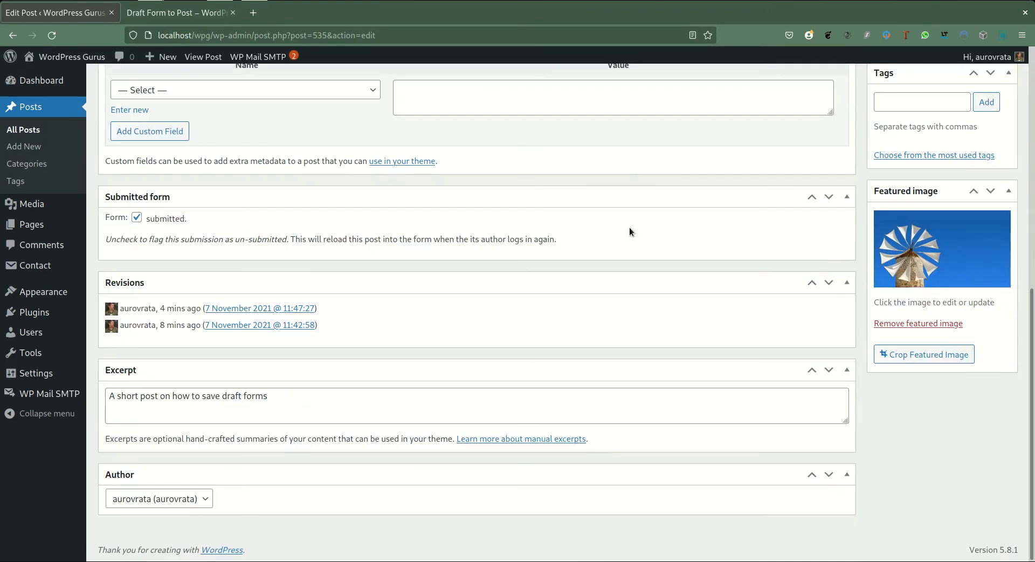
scroll(625, 223, "up", 12)
scroll(619, 221, "down", 10)
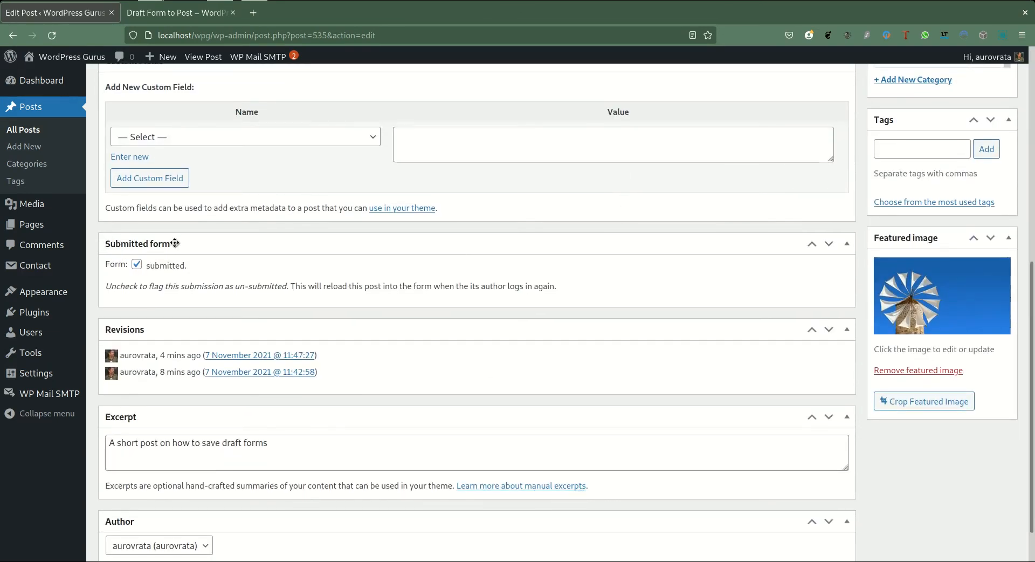
Flag the form submission of "A simple post" as un-submitted and publish the post.
mouse_move(89, 270)
left_click(138, 265)
scroll(690, 305, "up", 3)
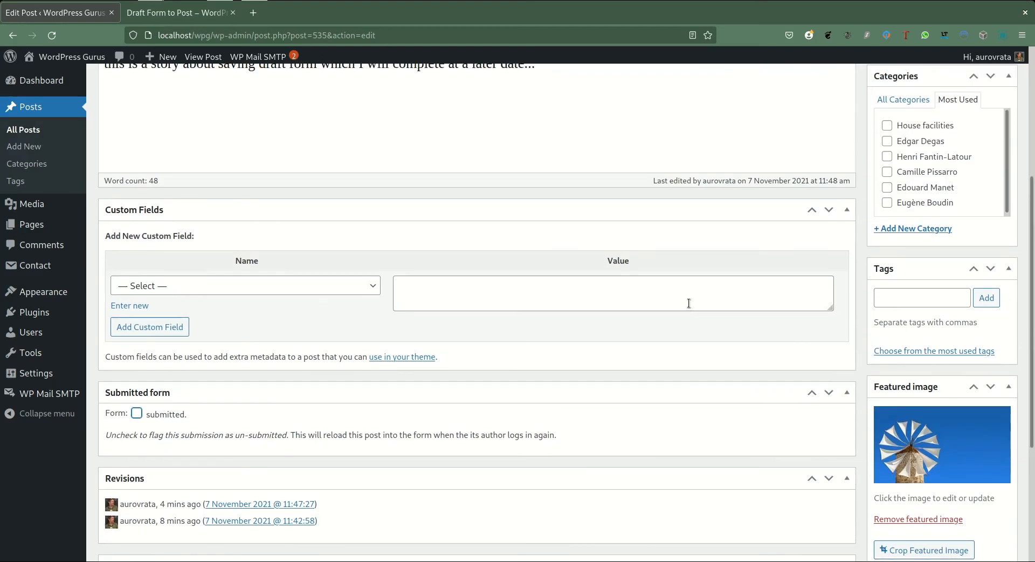
scroll(689, 303, "up", 3)
left_click(995, 185)
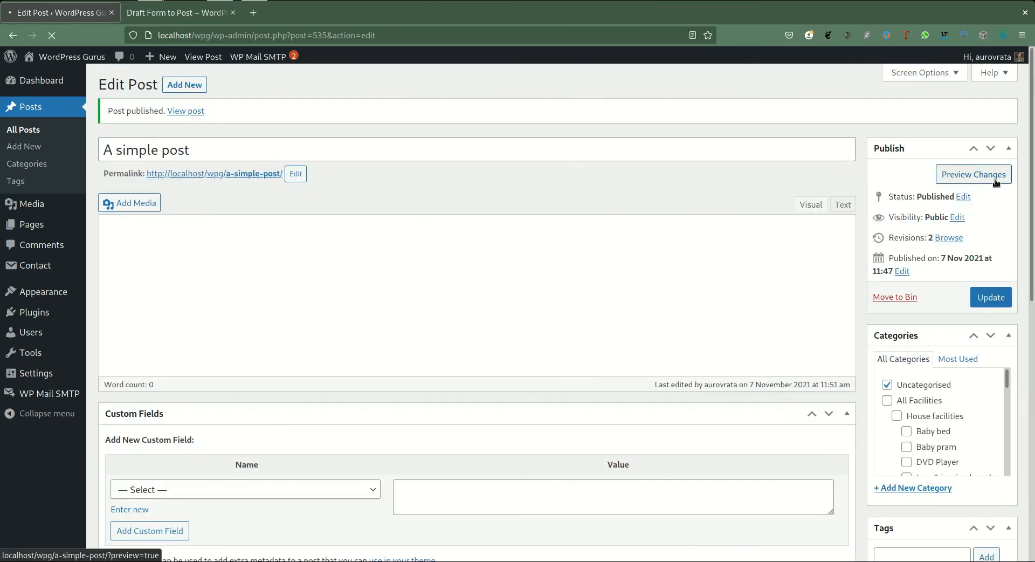
scroll(527, 322, "down", 7)
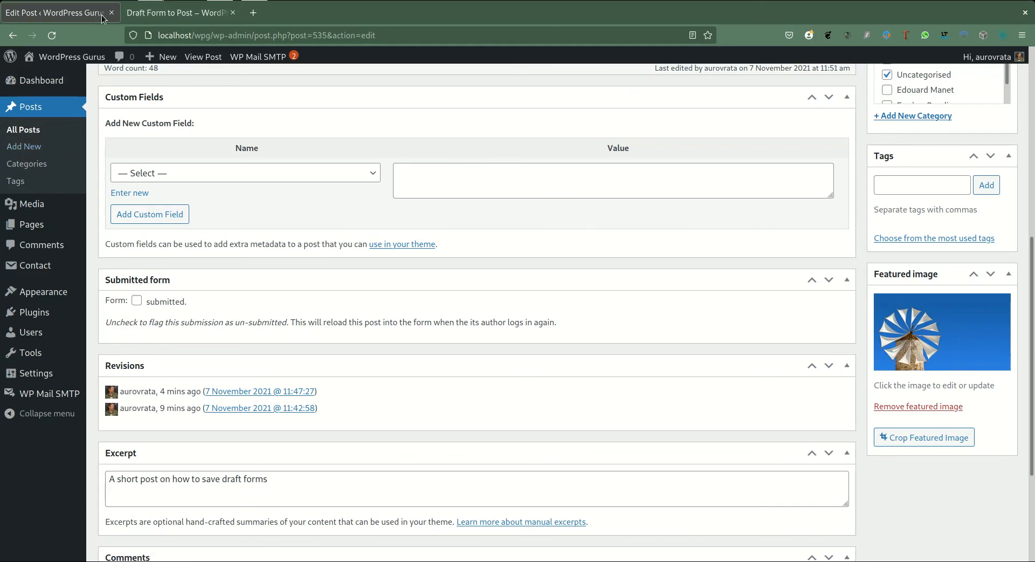
Reload the Draft Form to Post page and inspect the form's hidden fields for the mapped post ID and author.
left_click(141, 16)
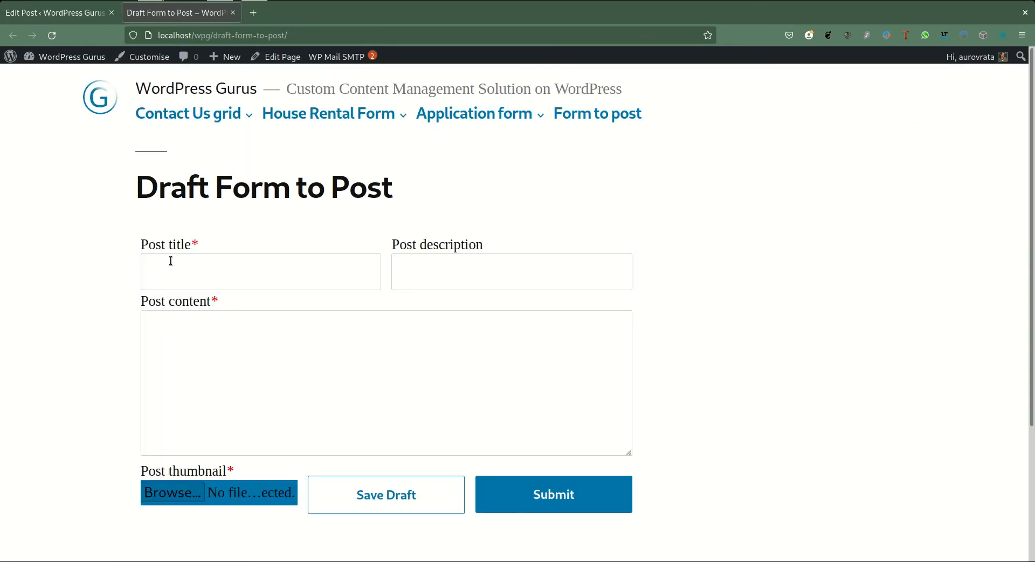
left_click(52, 35)
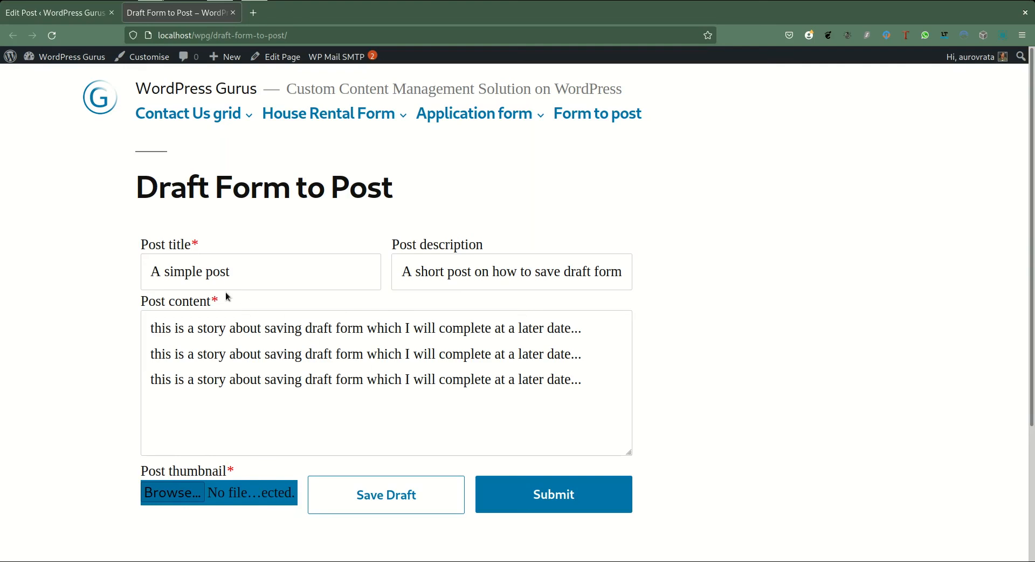
right_click(216, 275)
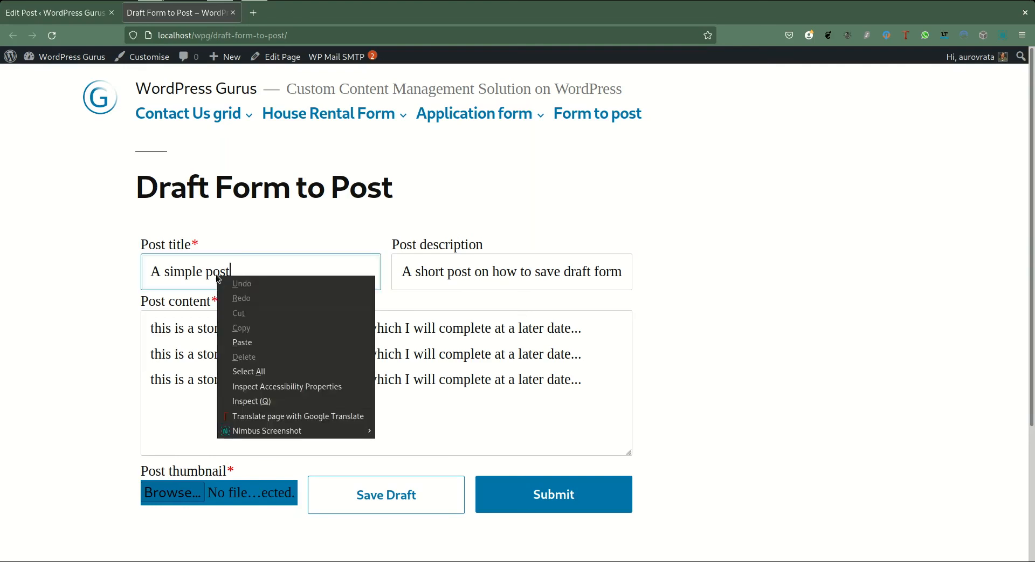
left_click(251, 399)
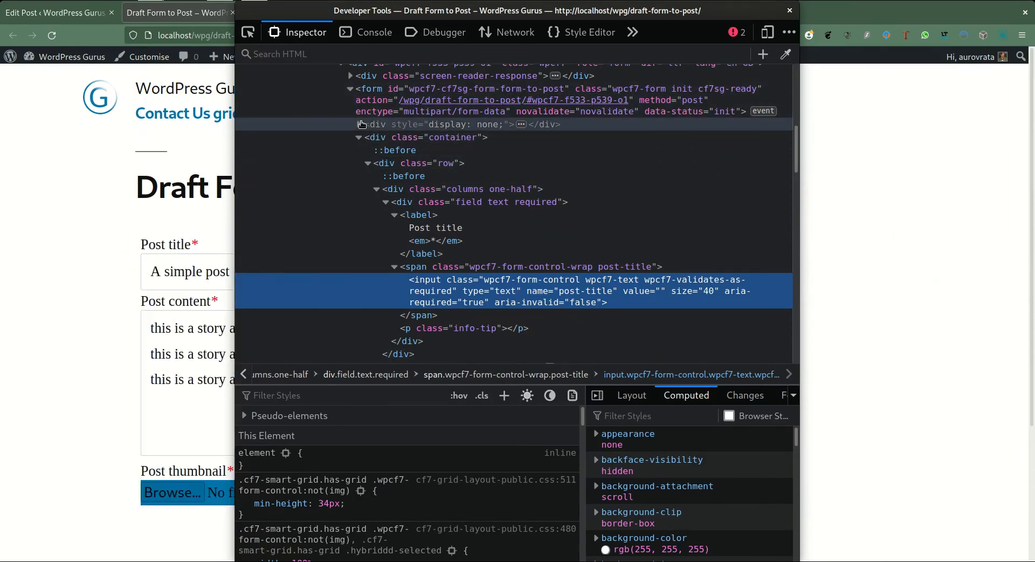
left_click(358, 124)
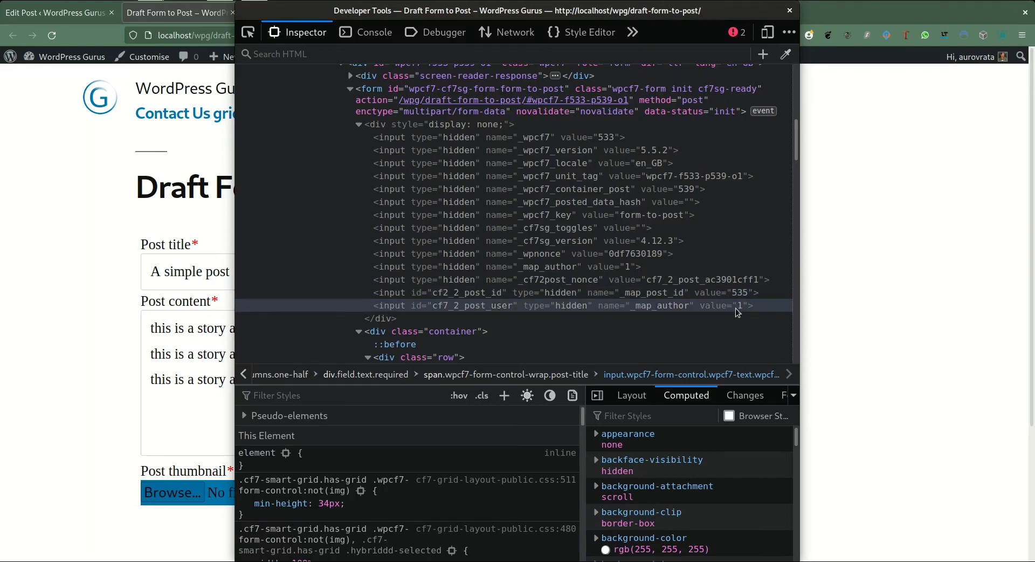
left_click(890, 291)
Attach traditional-windmill-main.jpg from Pictures as the post thumbnail and save the form as a draft.
scroll(849, 315, "down", 3)
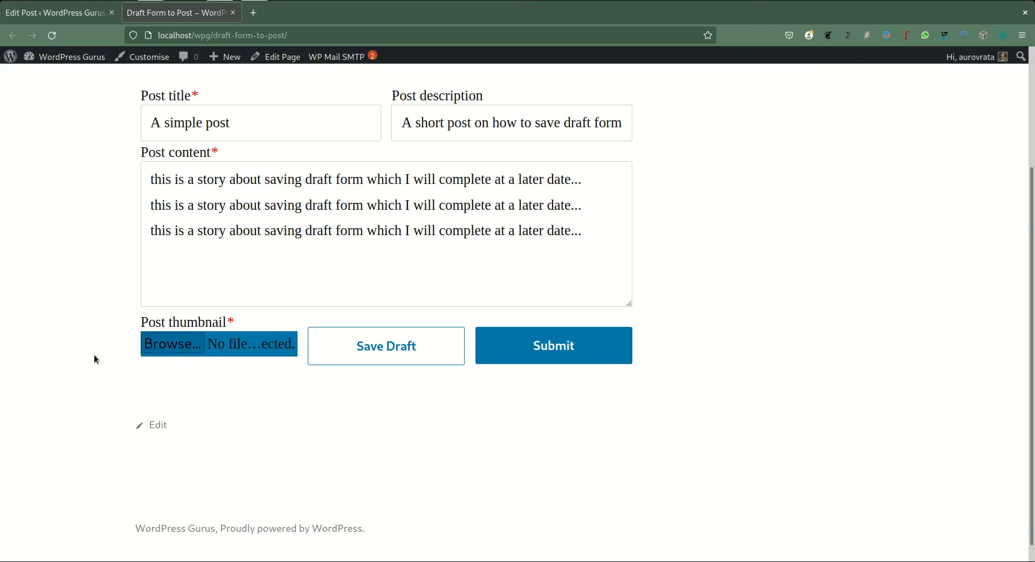
left_click(238, 346)
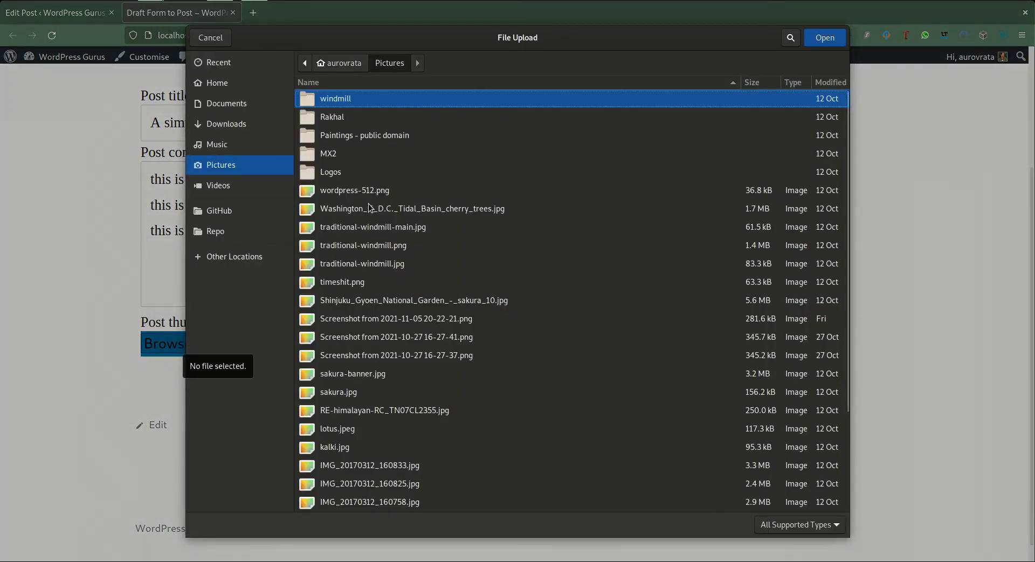
left_click(389, 245)
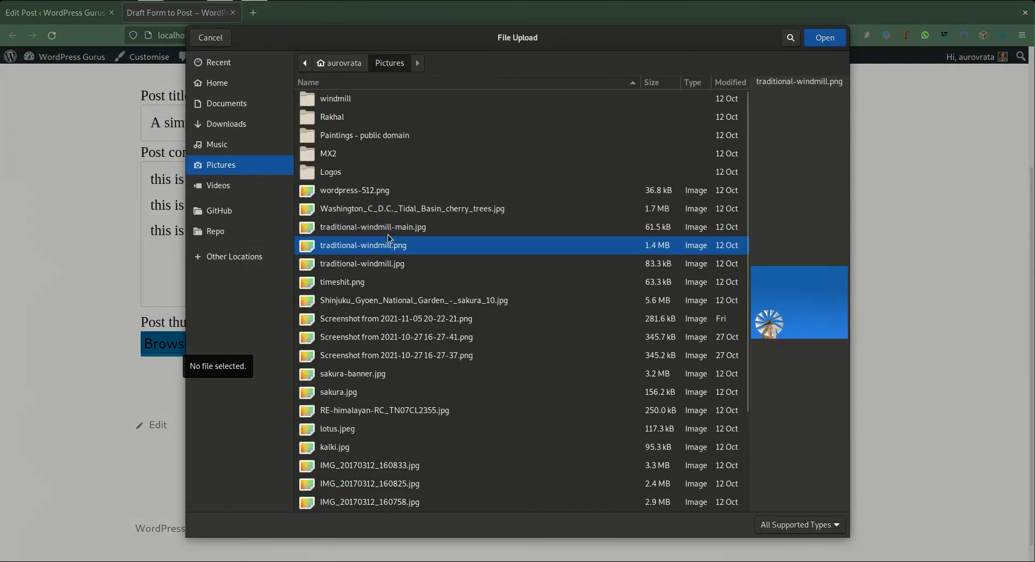
left_click(390, 227)
left_click(816, 38)
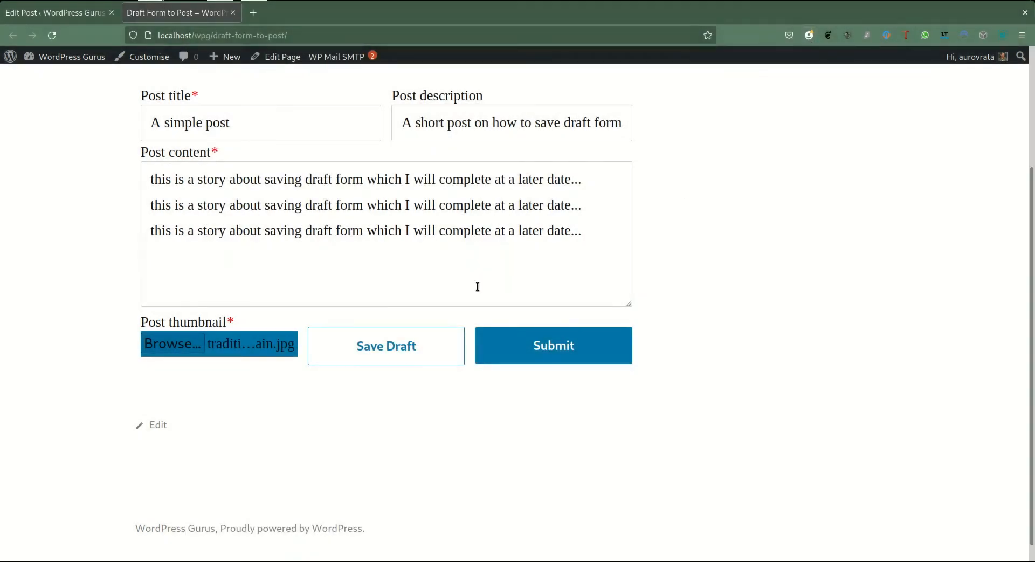
left_click(353, 353)
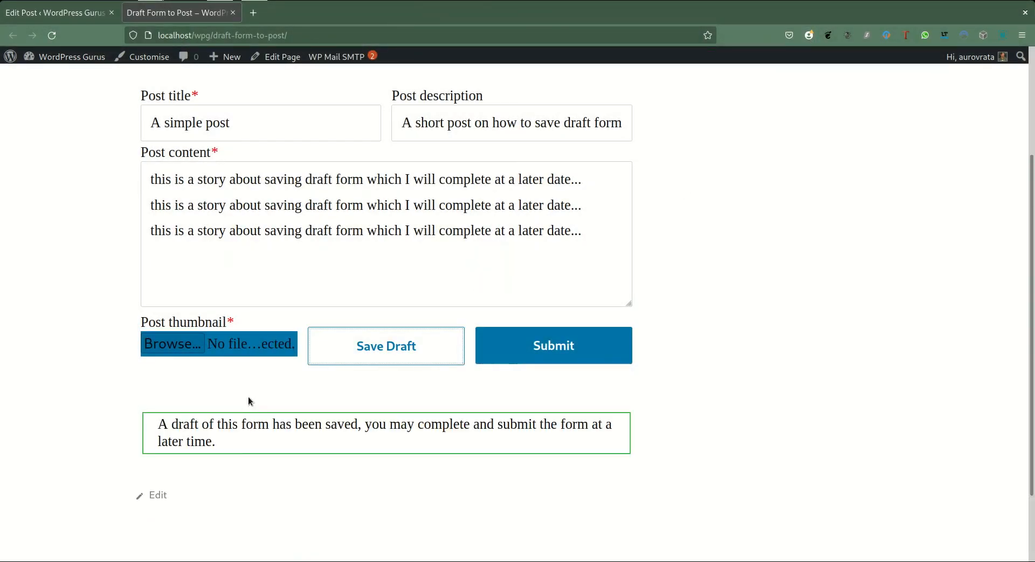
Reload the form page, and return to the posts list to check the publication and submitted status of "A simple post".
left_click(52, 35)
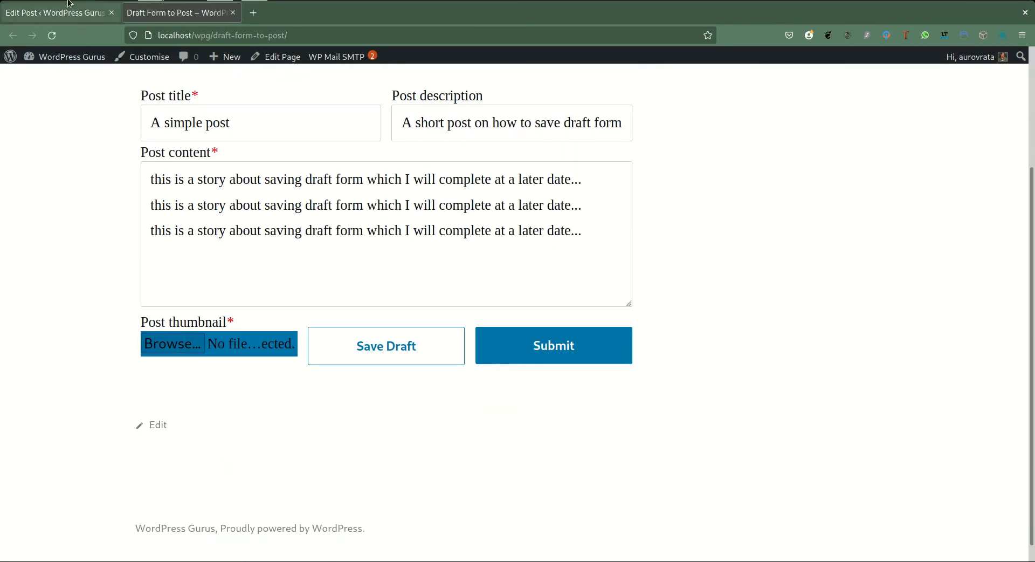
left_click(75, 16)
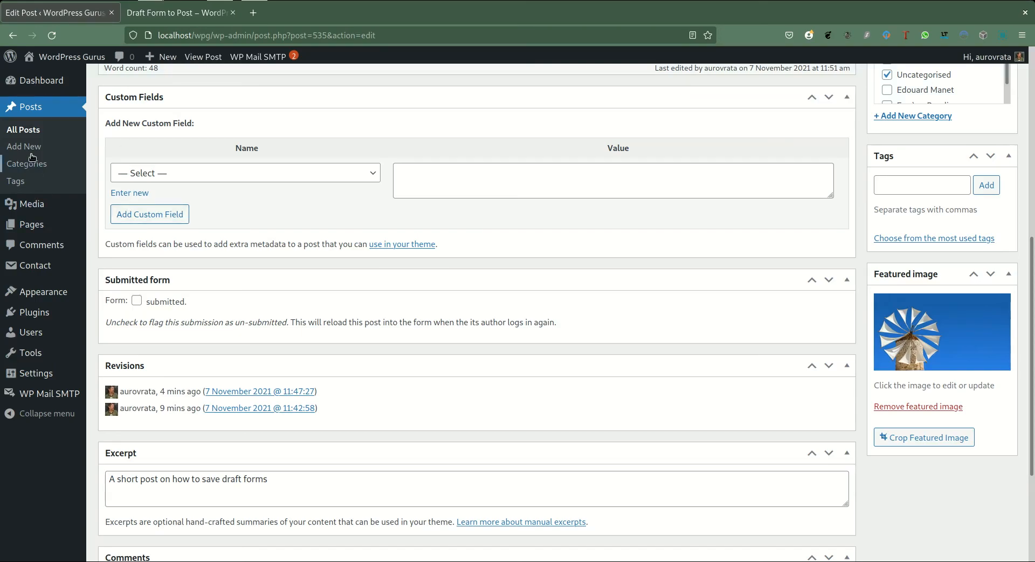
left_click(28, 135)
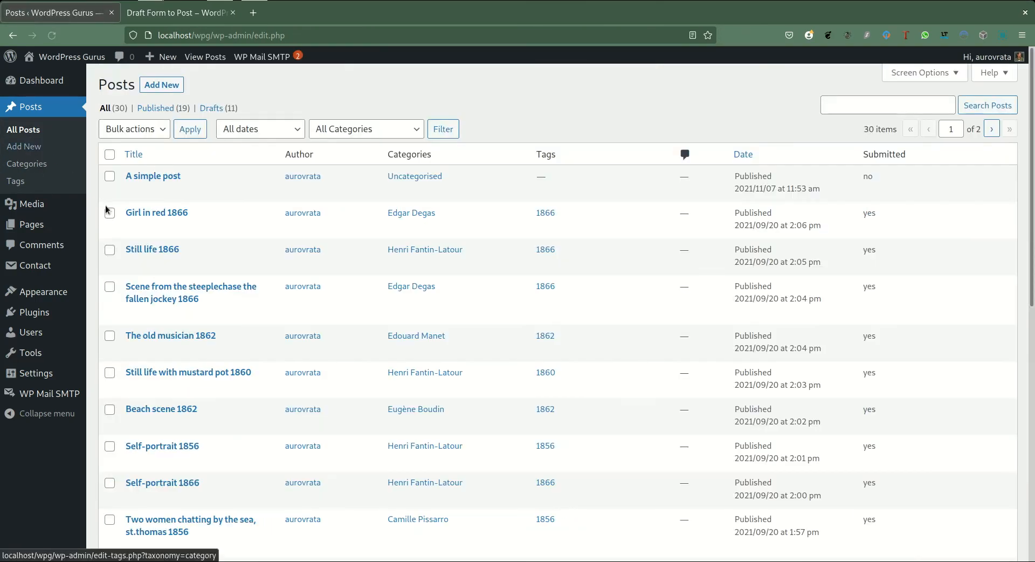
Check the CF7 >> Post flag of "A simple post" and submit the front-end form with traditional-windmill-main.jpg as the post thumbnail.
left_click(163, 188)
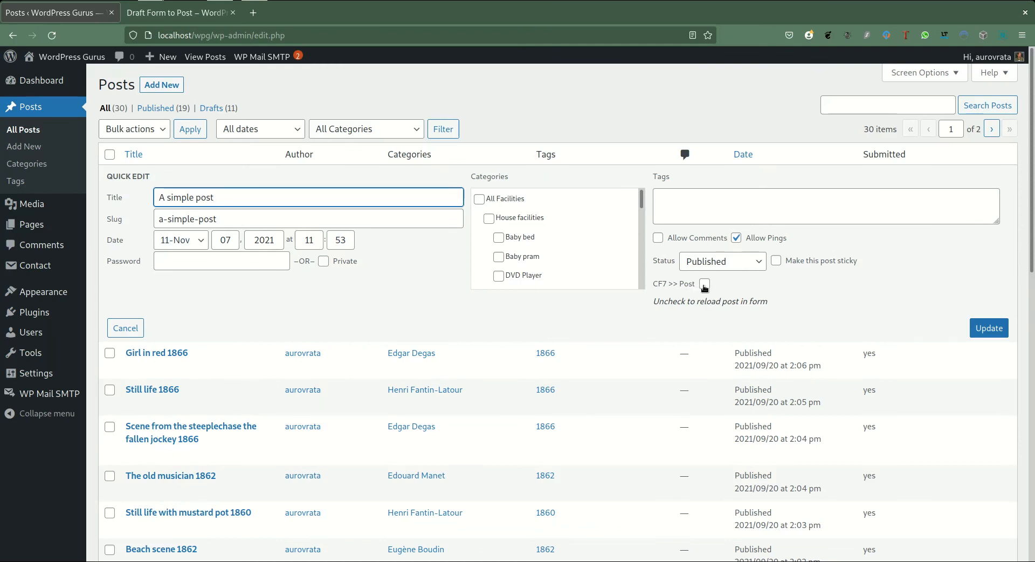
left_click(192, 13)
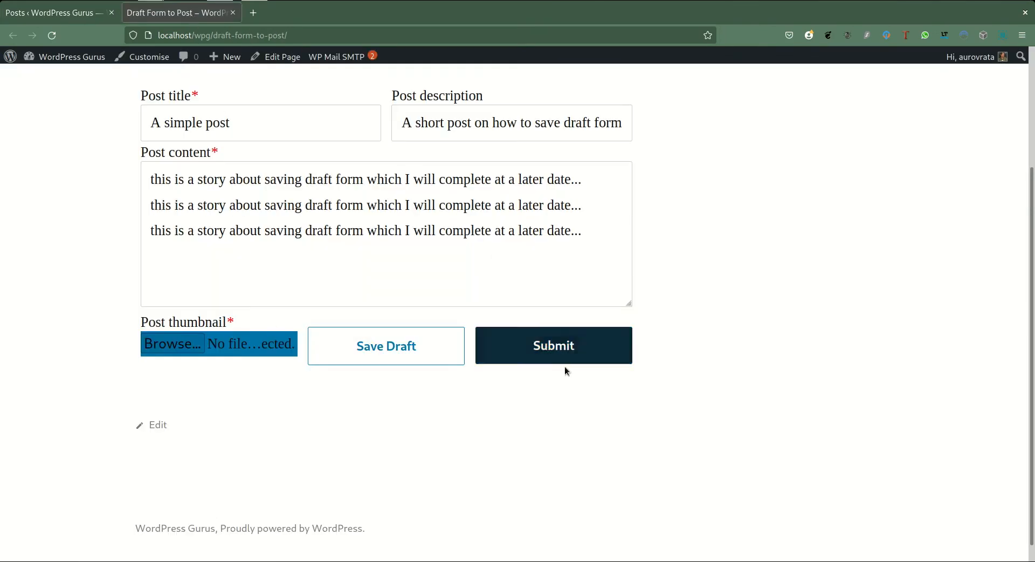
left_click(164, 350)
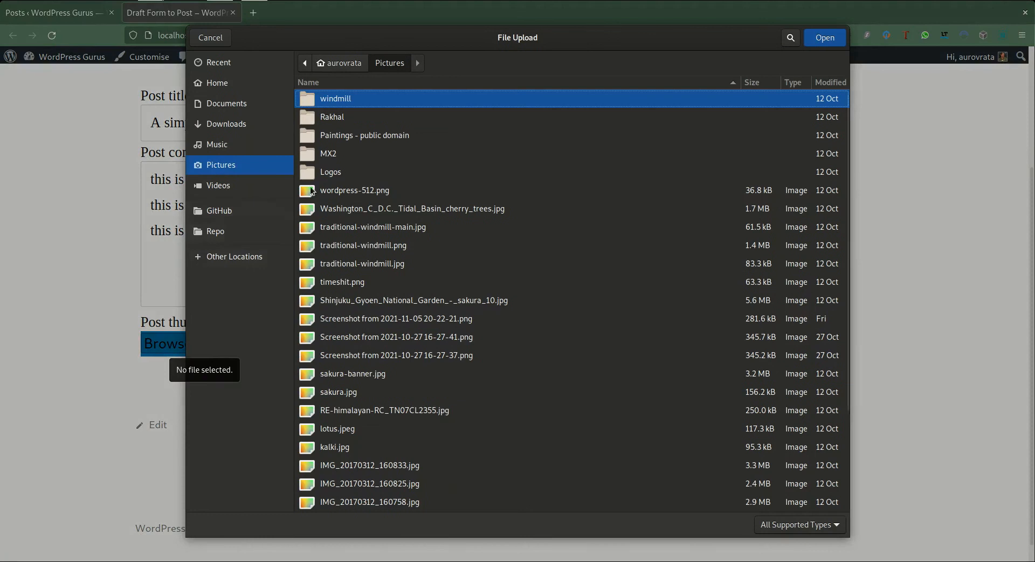
left_click(370, 246)
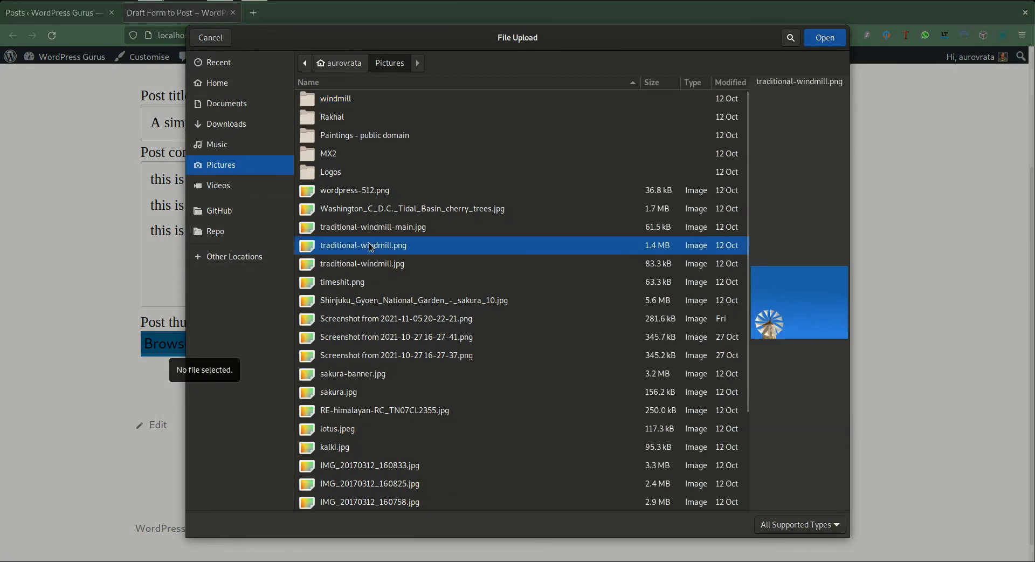
left_click(366, 232)
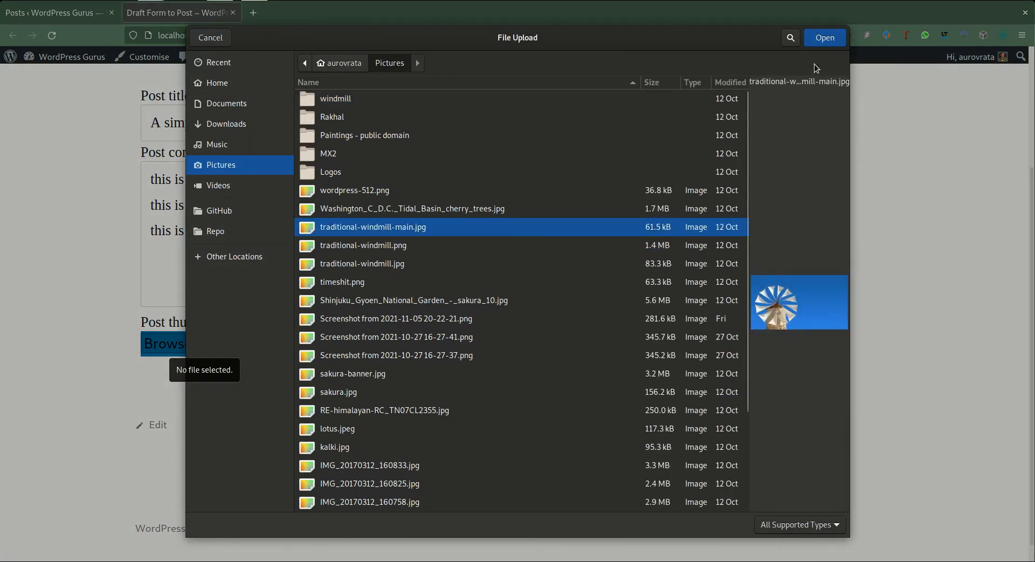
left_click(820, 42)
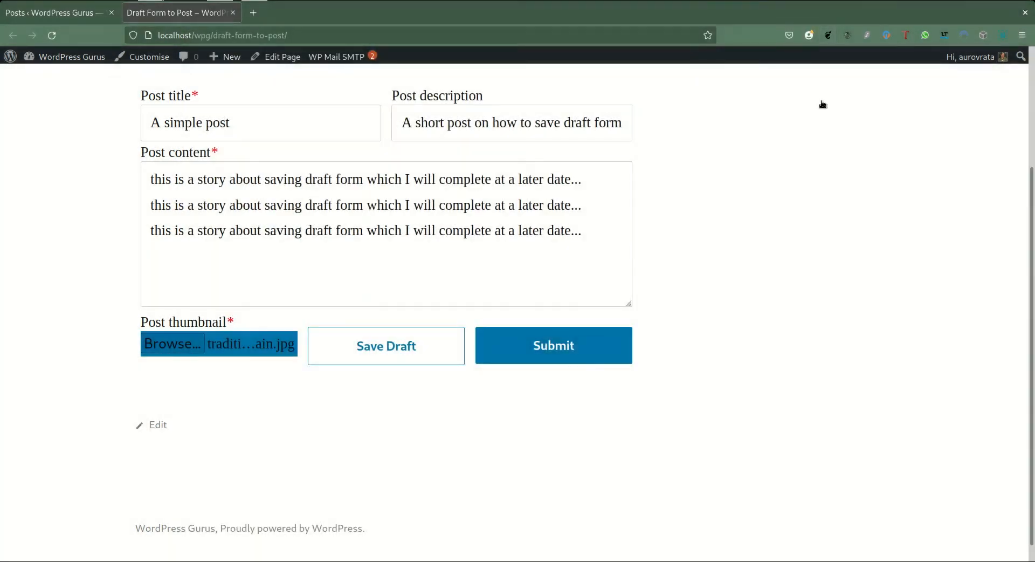
left_click(579, 350)
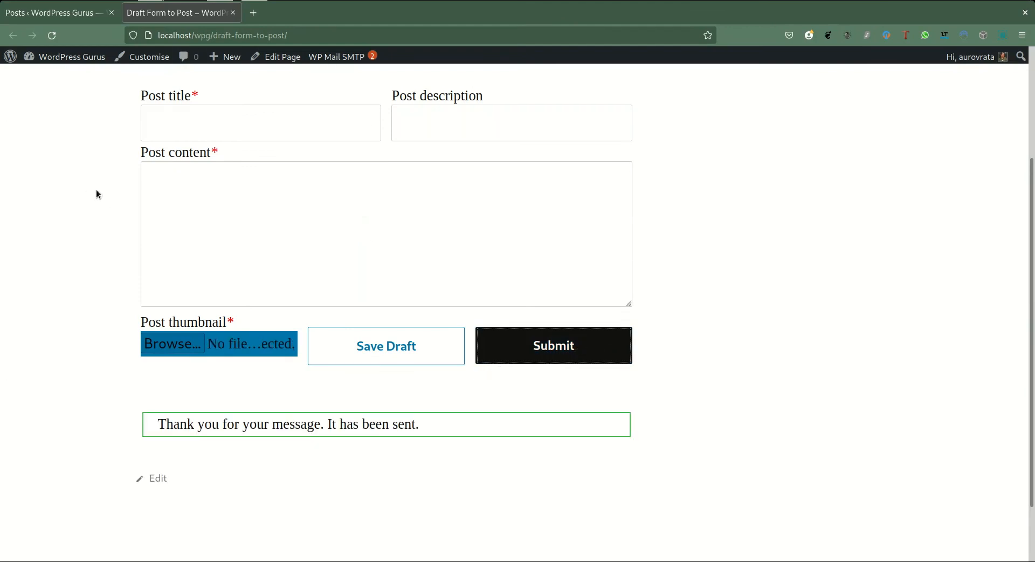
Reload the form page and the posts list to check the submitted status and CF7 >> Post flag of "A simple post".
left_click(52, 35)
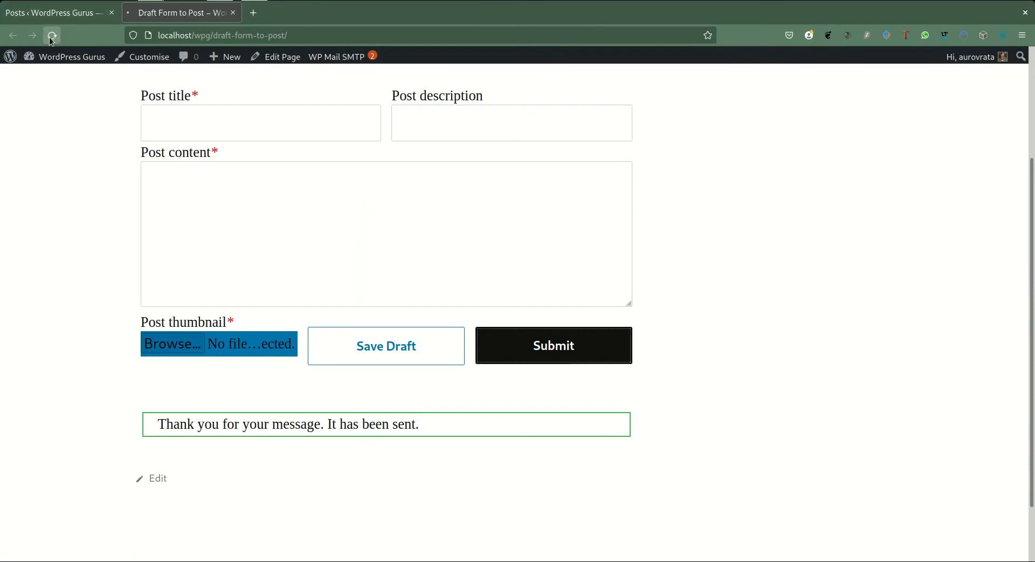
scroll(95, 343, "down", 3)
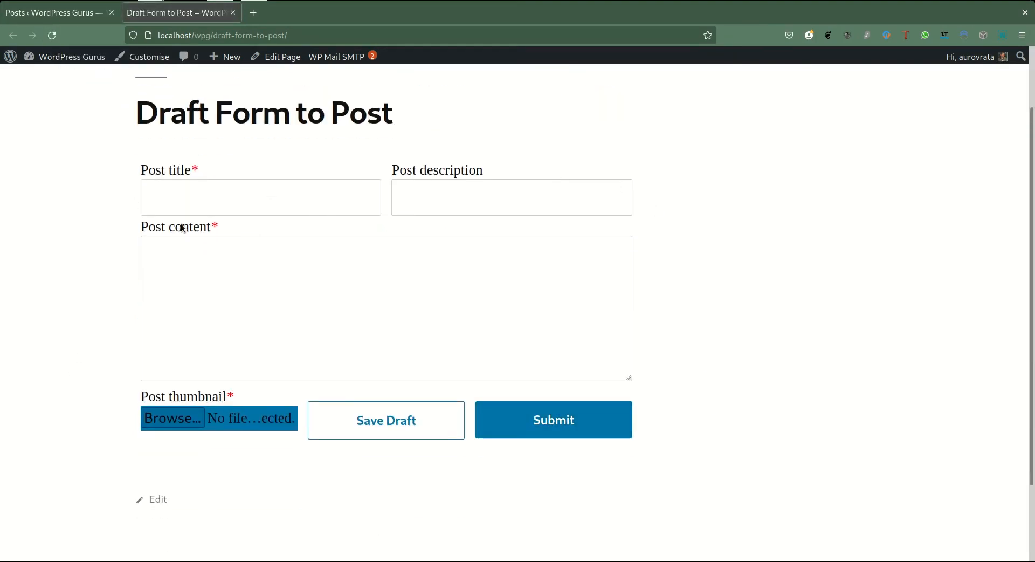
left_click(75, 13)
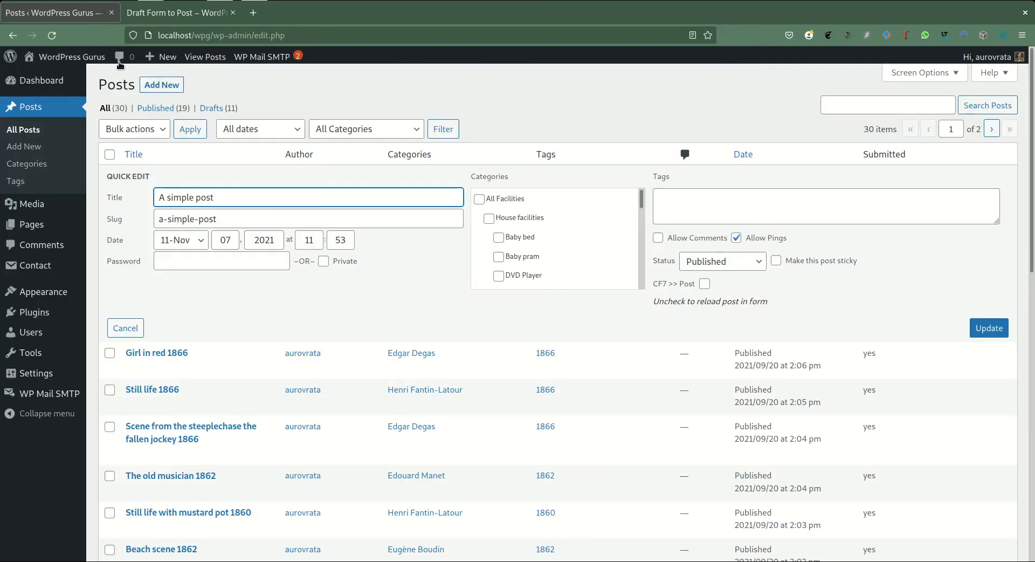
left_click(57, 35)
mouse_move(145, 186)
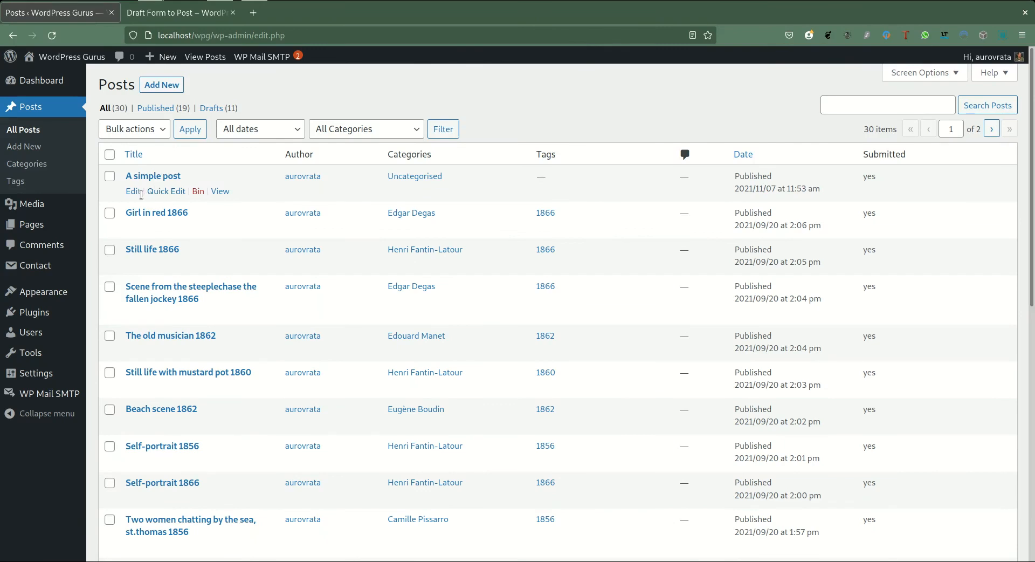
left_click(161, 195)
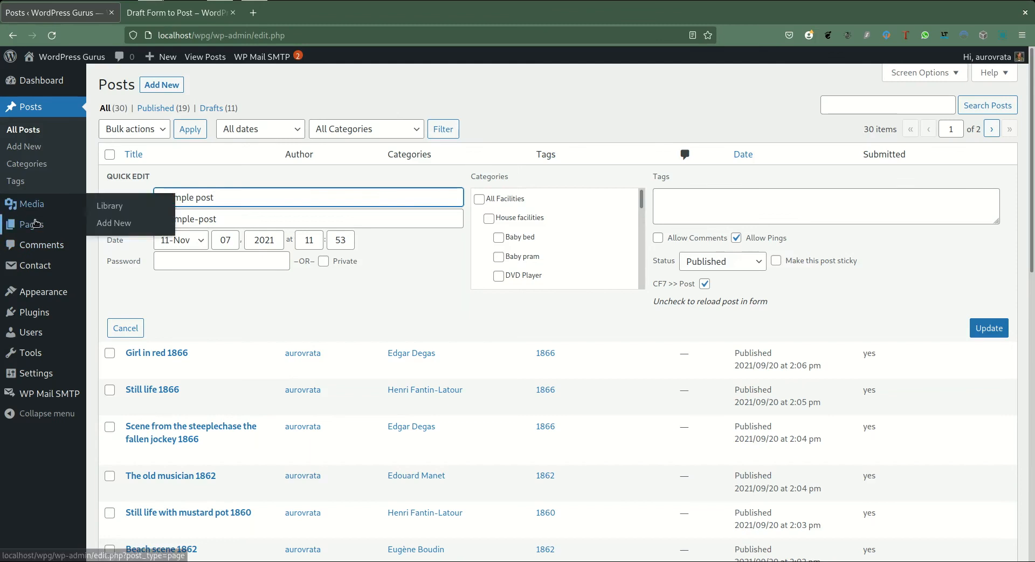
Open the Form to Post contact form in the editor to review its field layout, and return to the Draft Form to Post page.
left_click(32, 266)
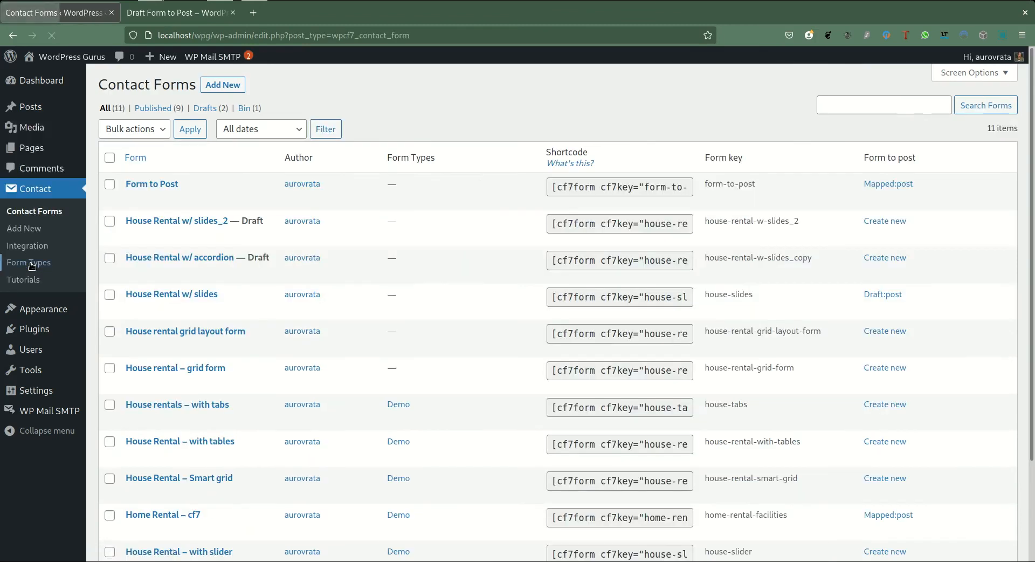
left_click(171, 185)
scroll(264, 341, "down", 5)
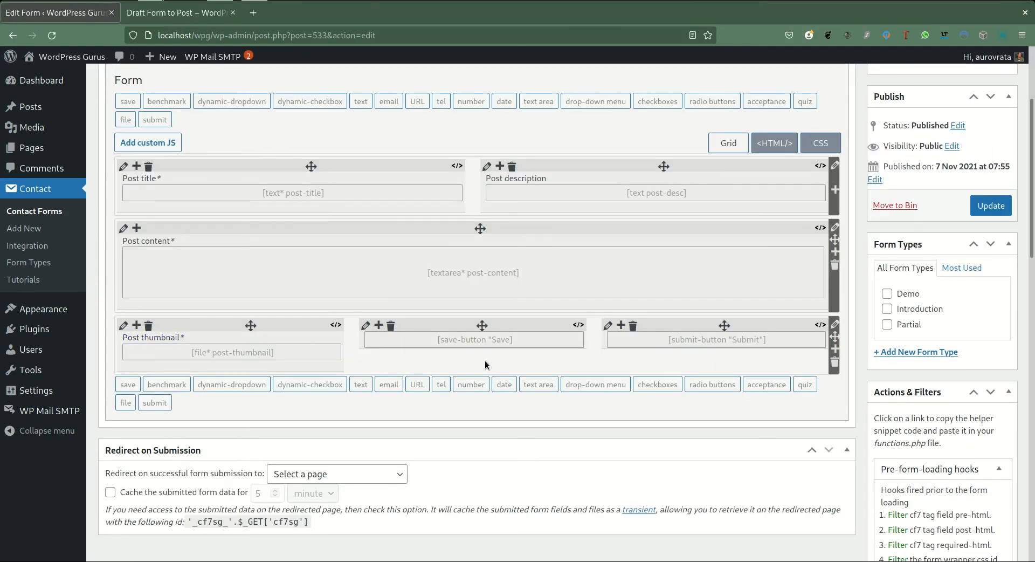
scroll(426, 471, "up", 2)
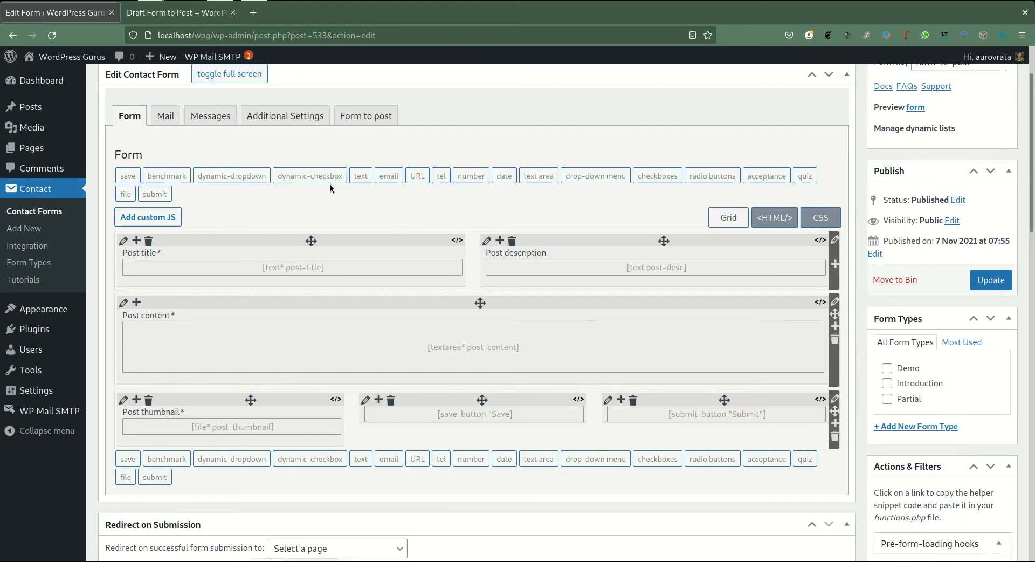
left_click(178, 13)
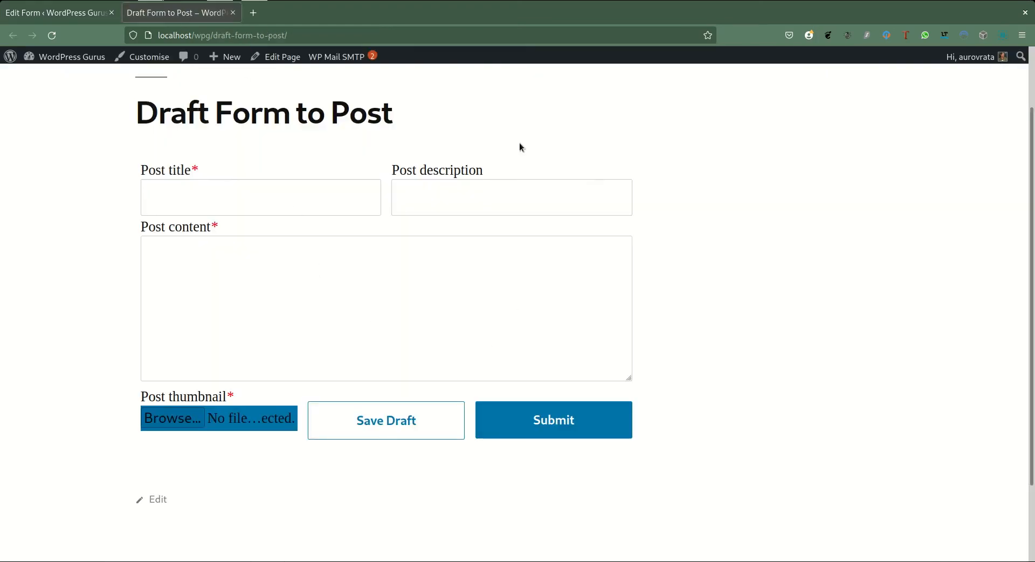